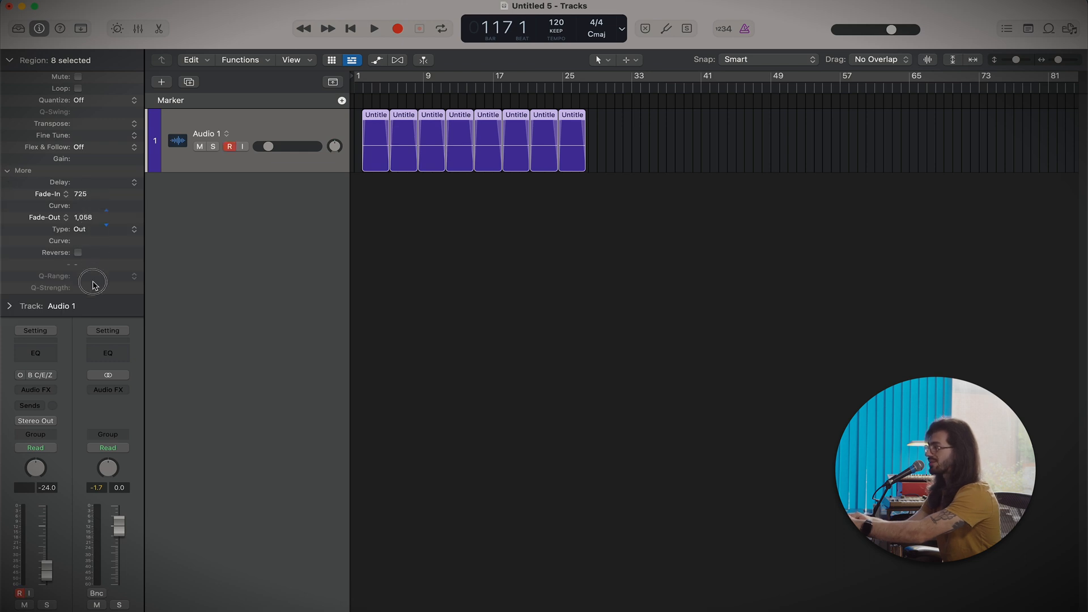
Apply equal-power crossfades across the boundaries between the eight selected regions on the Audio 1 track
scroll(372, 252, "up", 3)
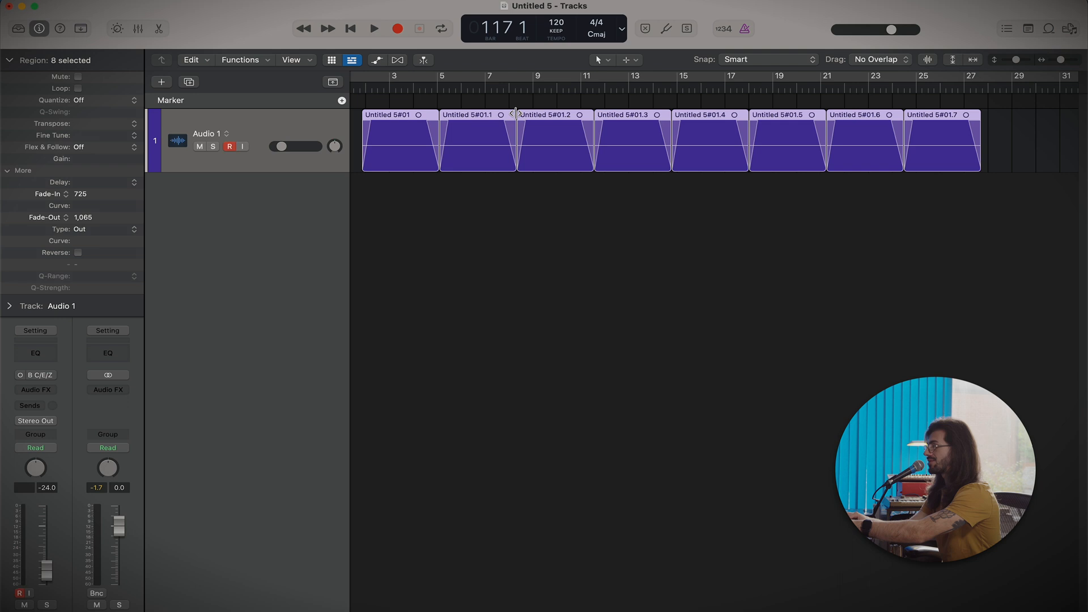
left_click_drag(503, 114, 522, 115)
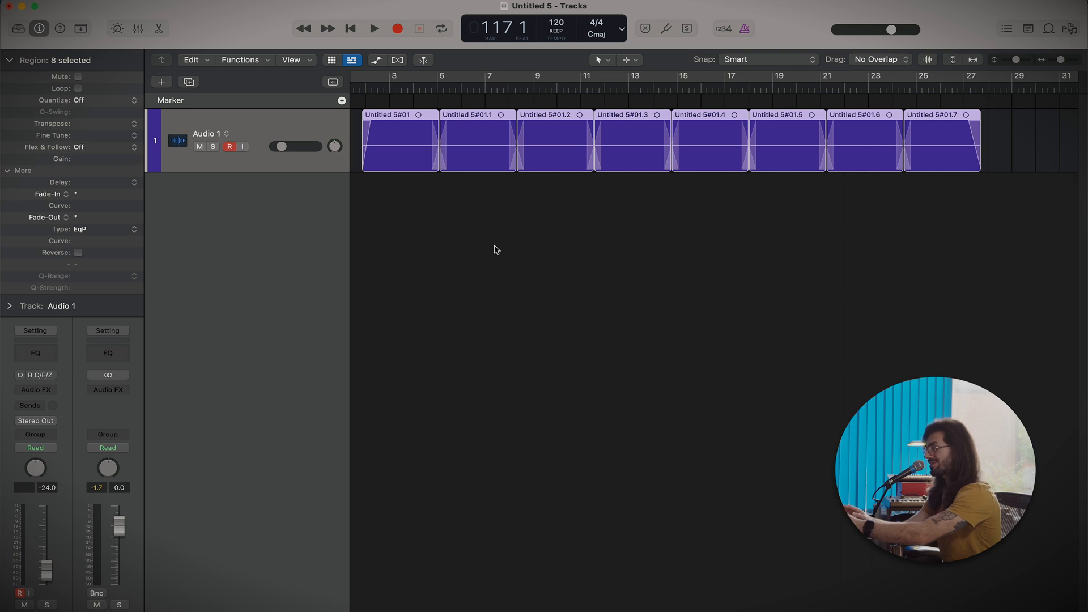
key("super+Left")
key("super+Left")
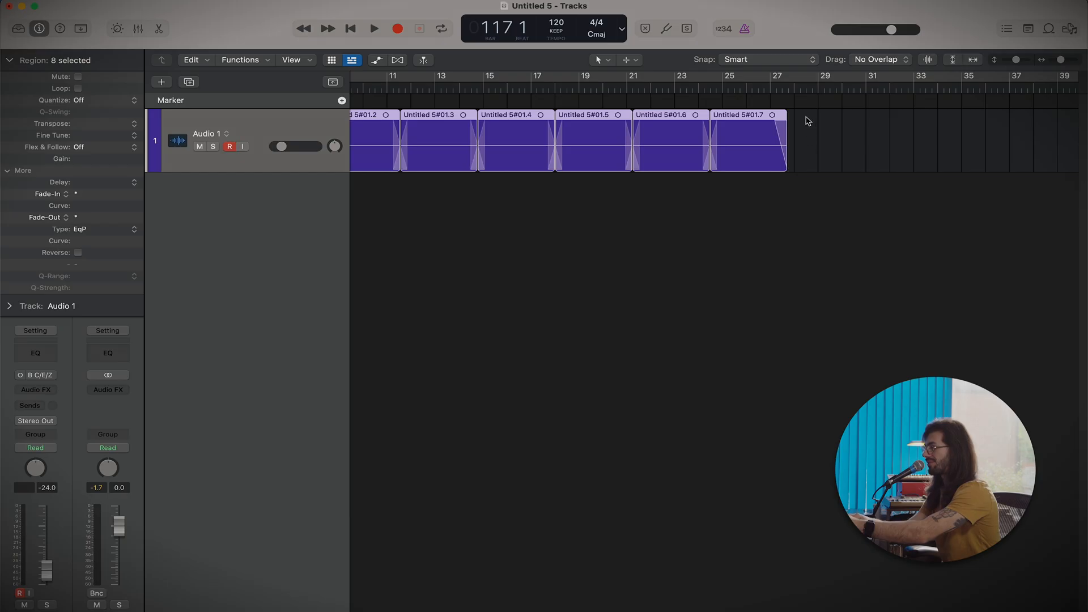
Make a marquee selection in the empty area past the last region and place a marquee point at bar 29
left_click_drag(808, 121, 824, 149)
left_click(919, 132)
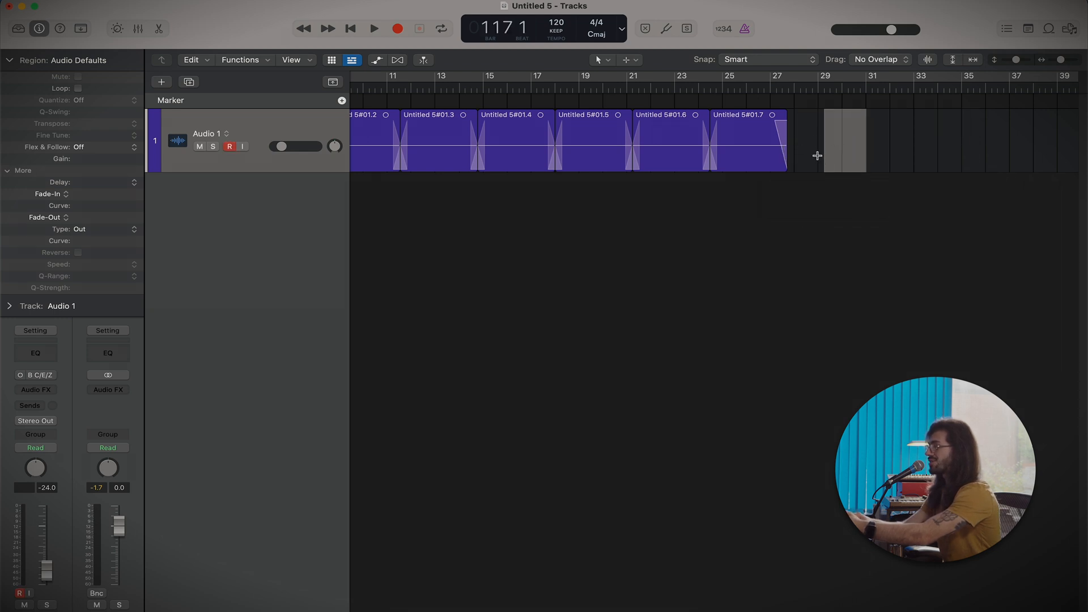
left_click(818, 155)
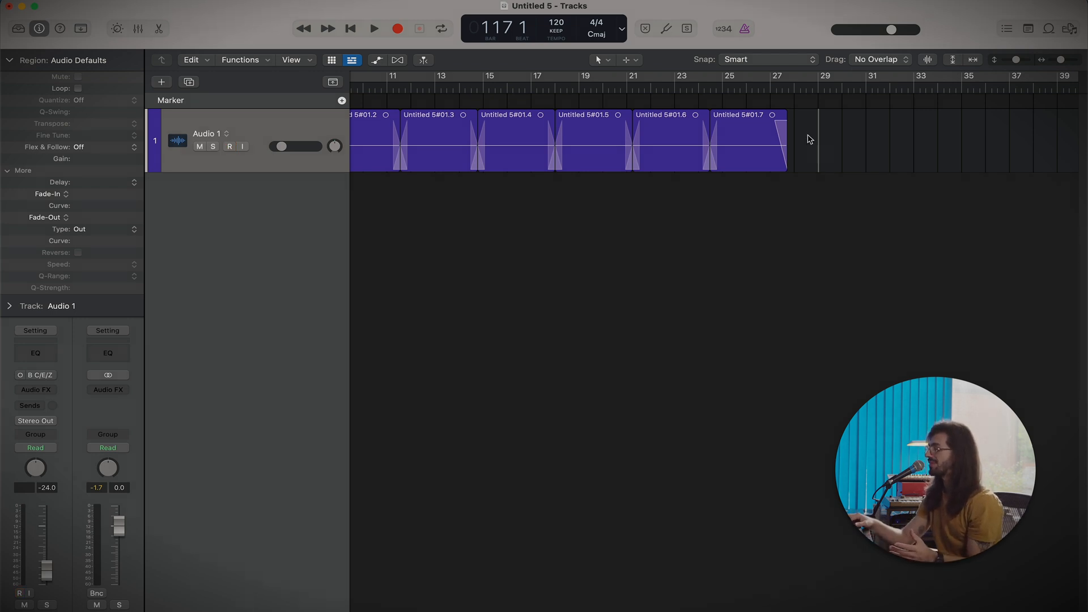
Marquee-select the tail of the audio from about bar 23 onward and delete it
scroll(810, 139, "left", 5)
left_click_drag(1015, 165, 889, 170)
key("Delete")
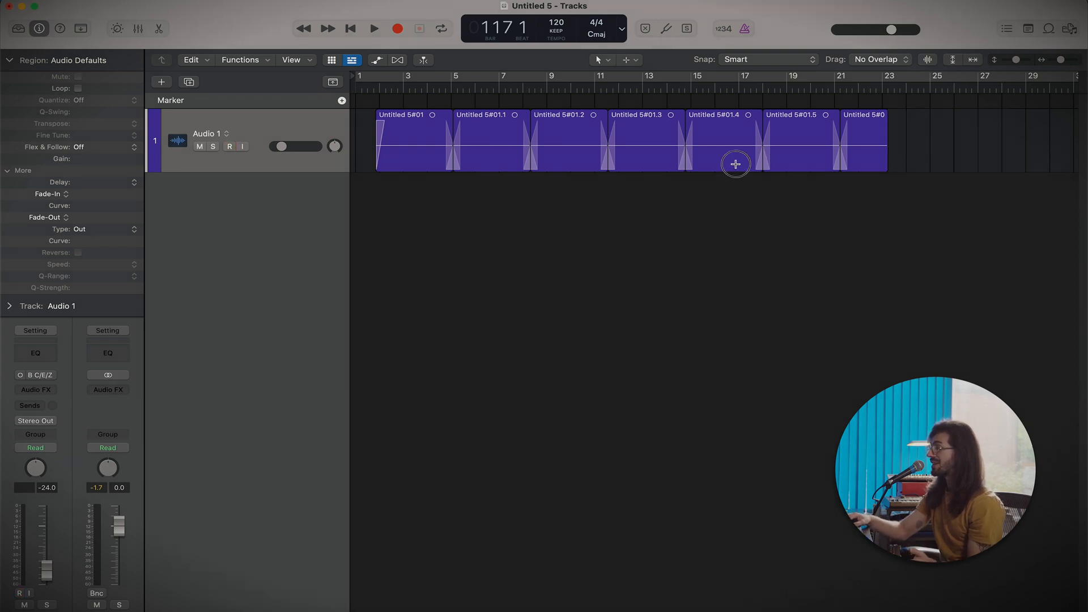
Cut out the audio between about bars 15 and 17 with a marquee selection, move the piece past bar 25 and delete it
left_click_drag(736, 164, 703, 170)
left_click_drag(718, 119, 962, 119)
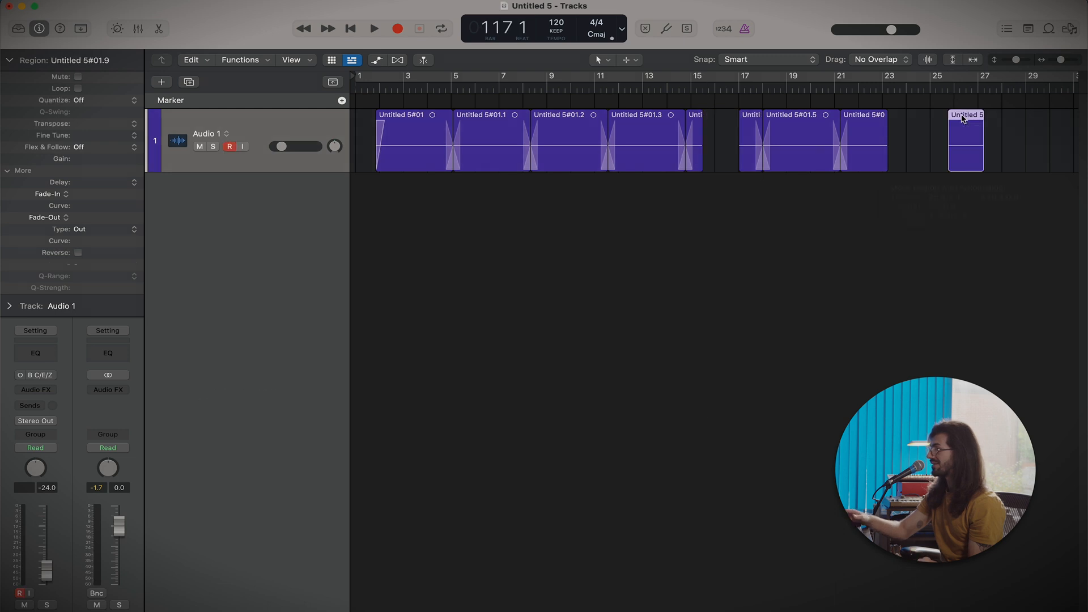
key("Delete")
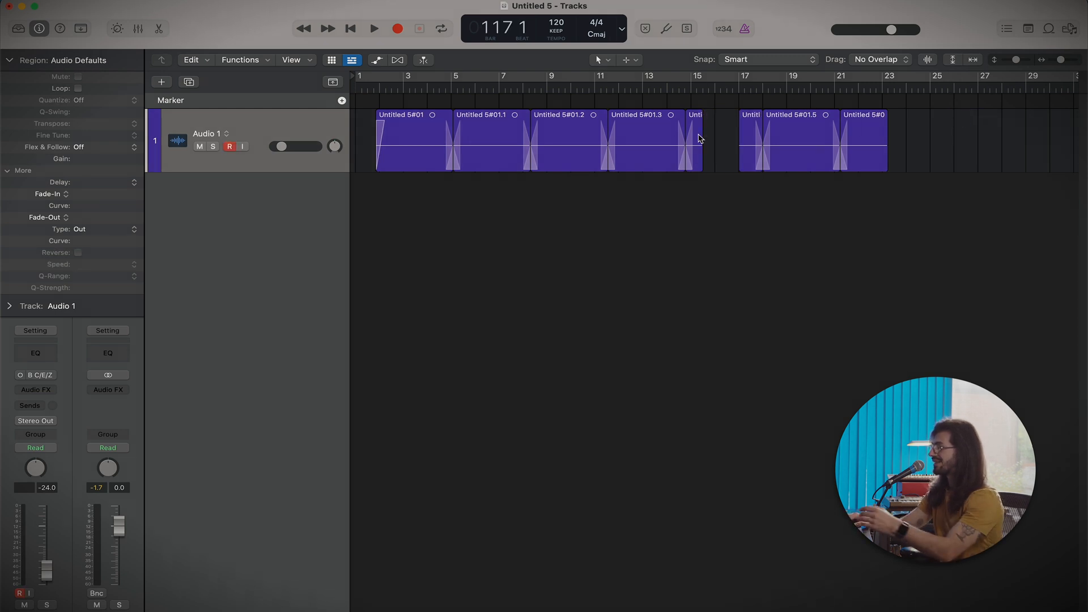
Marquee-select about one bar inside the Untitled 5#01.3 region, paste it past bar 24 and repeat the selection several times
left_click_drag(657, 160, 629, 163)
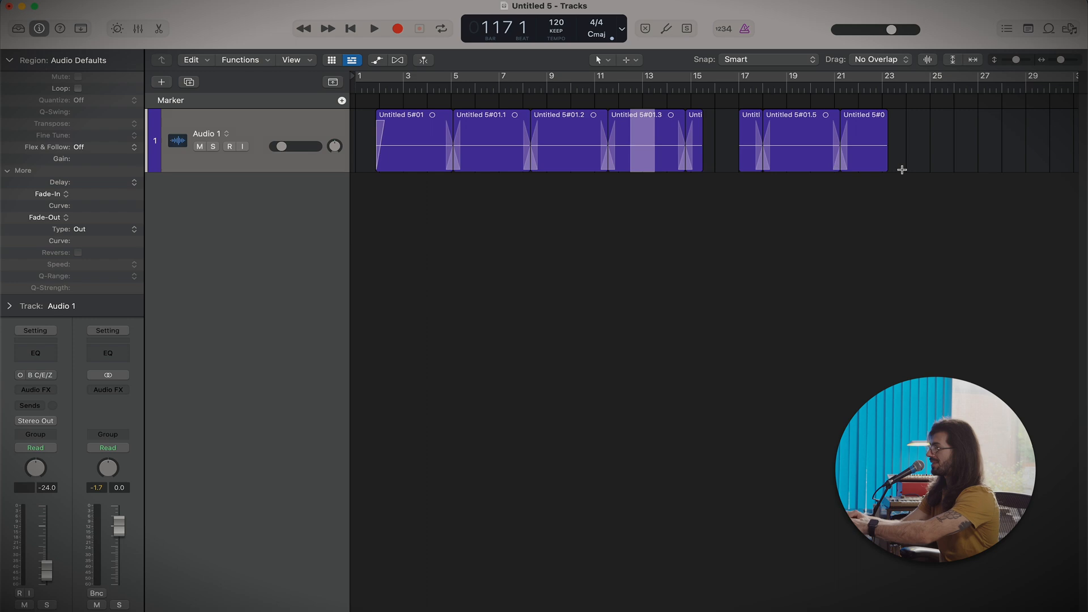
key("super+v")
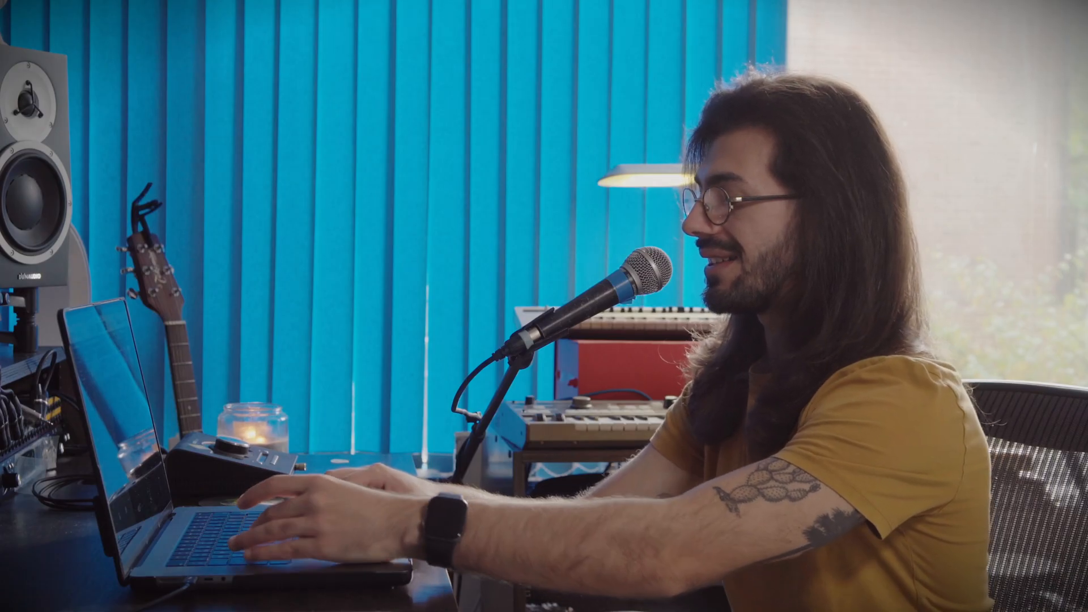
key("super+r")
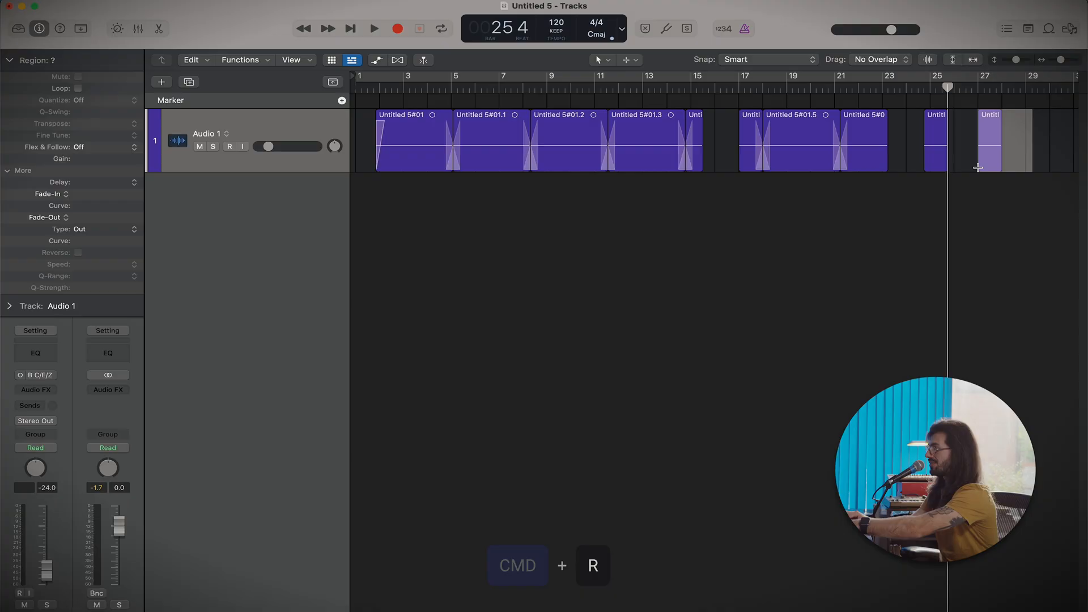
scroll(1033, 165, "down", 2)
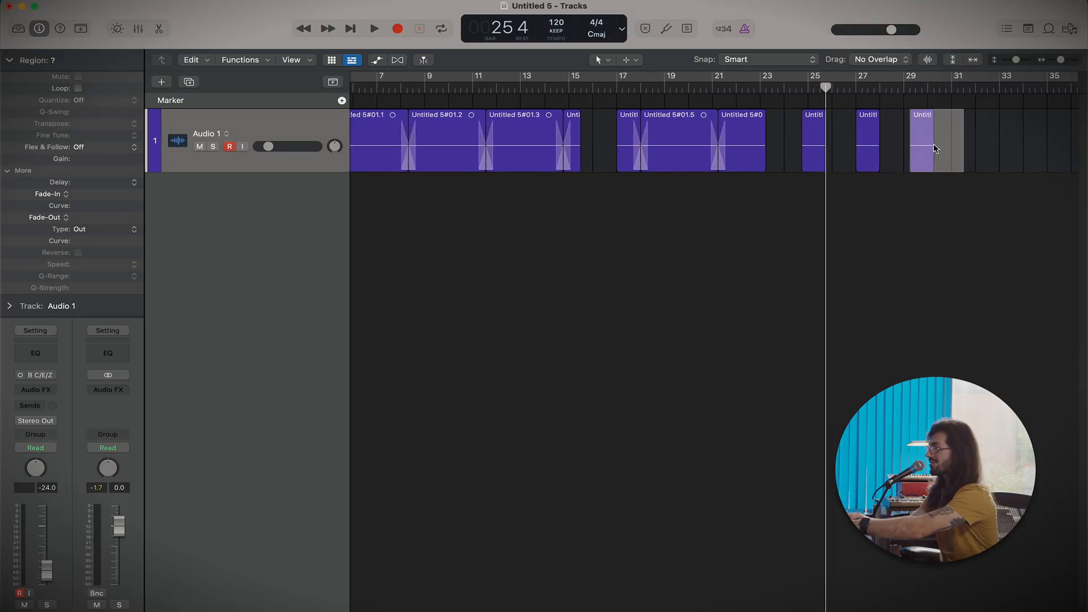
key("super+r")
key("super+r")
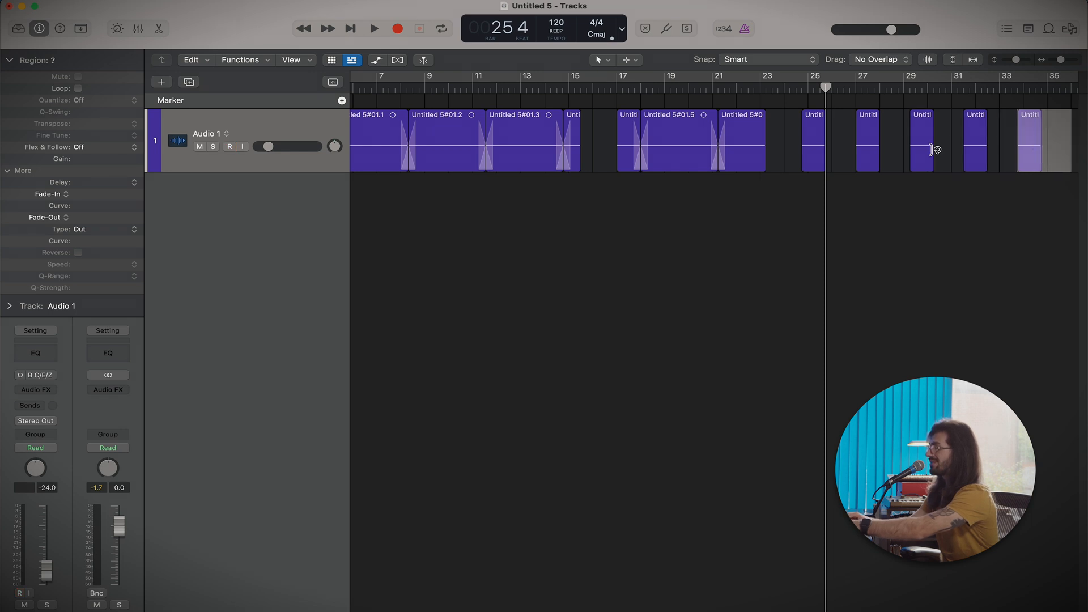
Marquee-select all the pasted pieces after bar 24 and delete them
scroll(964, 136, "right", 3)
left_click_drag(1005, 126, 705, 149)
key("Delete")
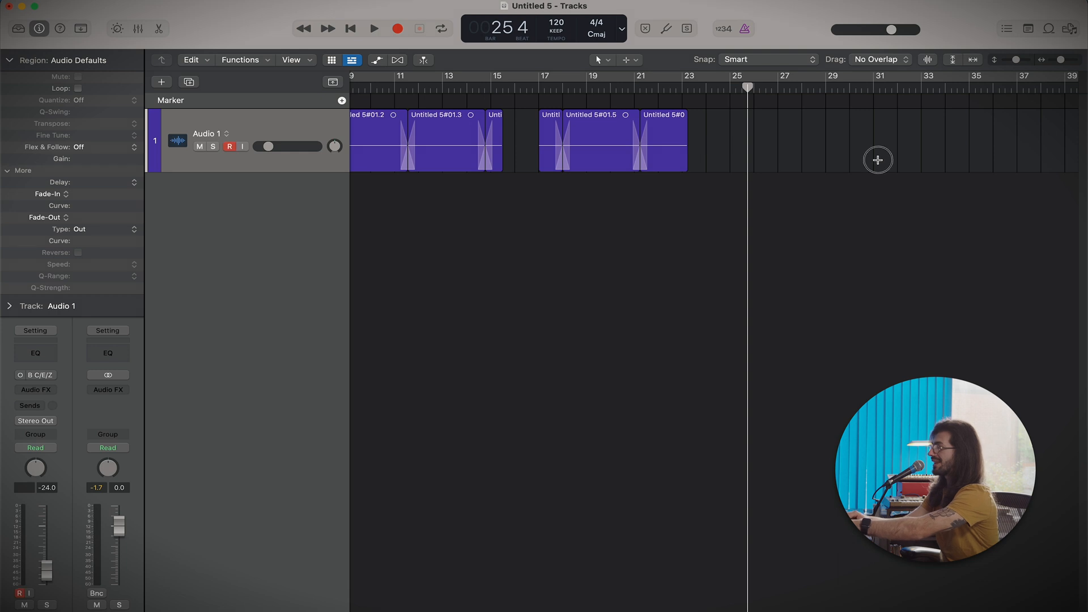
Set marquee points at about bars 31, 35 and 24 on the empty track and test playback from them
left_click(877, 160)
key("space")
left_click(982, 163)
left_click(712, 142)
key("space")
key("space")
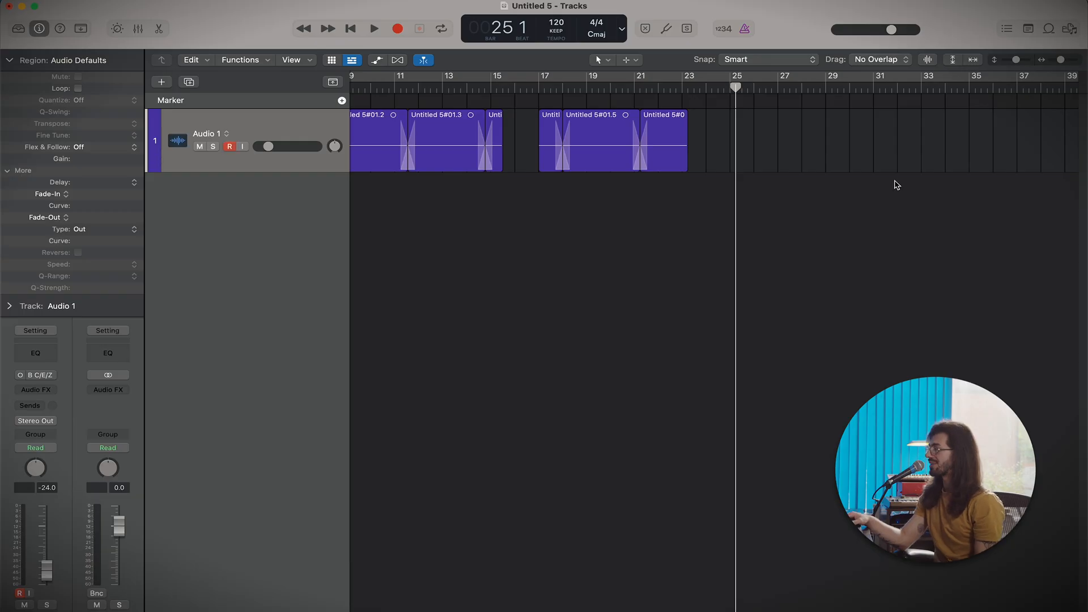
Set marquee points at about bars 32 and 37 and play back from each
left_click(898, 167)
key("space")
left_click(1019, 156)
key("space")
Start playback and jump the playhead along the ruler to about bar 41 and bar 54
scroll(652, 146, "left", 10)
left_click(573, 160)
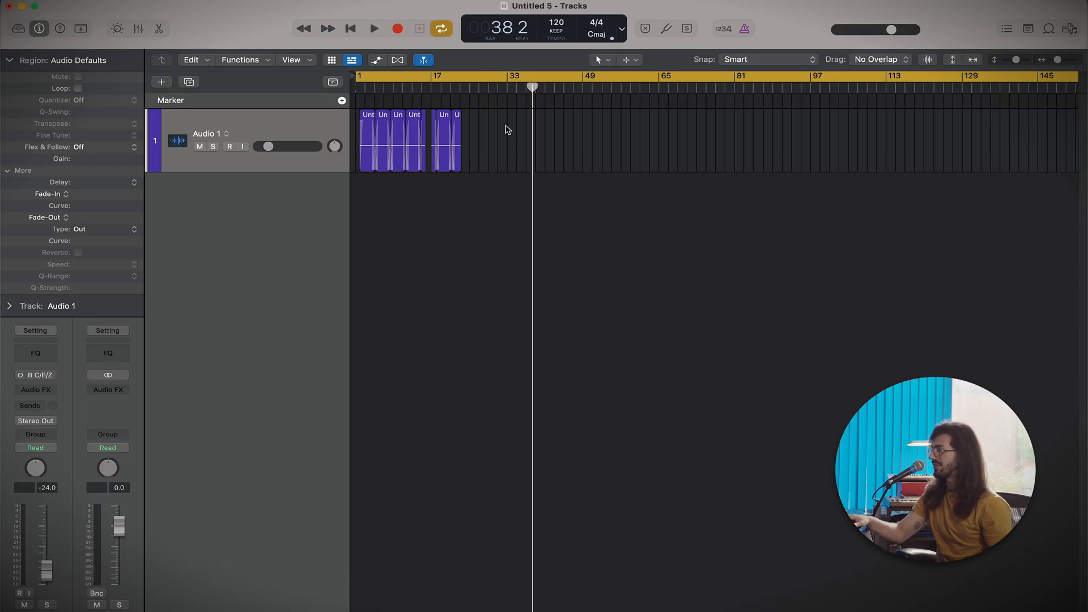
key("space")
left_click(545, 87)
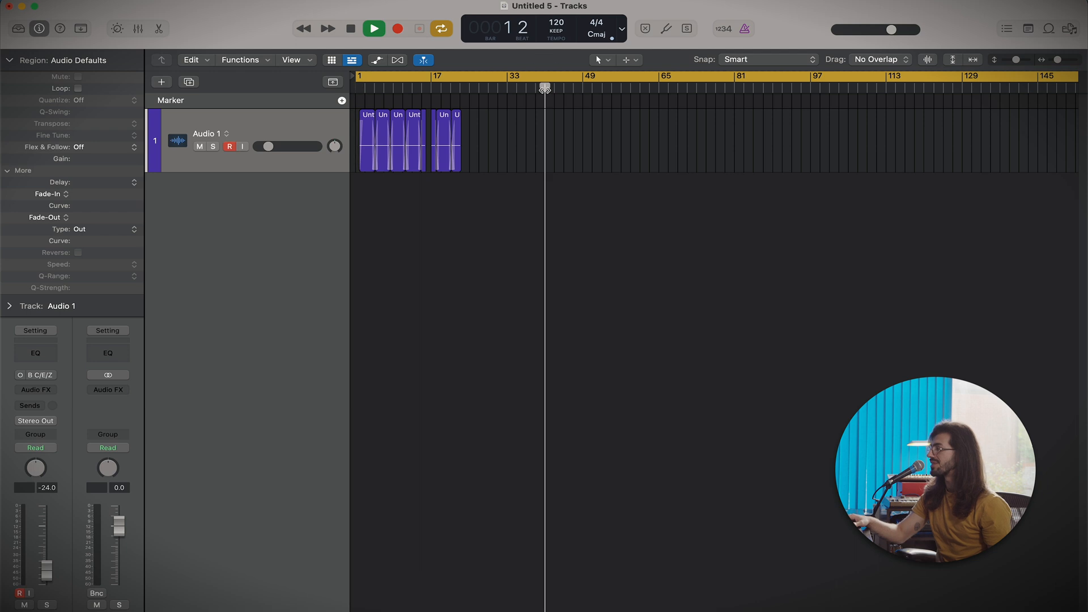
left_click(606, 88)
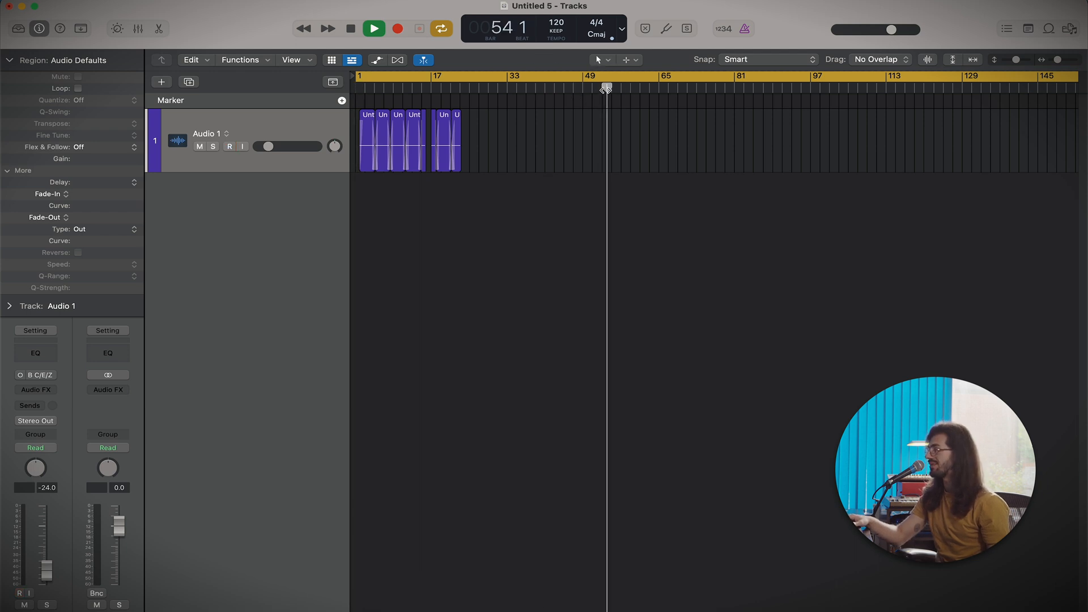
Set marquee points at several empty positions, ending at bar 35, and start playback from them
left_click(529, 160)
left_click(593, 169)
key("space")
left_click(644, 159)
key("space")
left_click(680, 162)
left_click(515, 165)
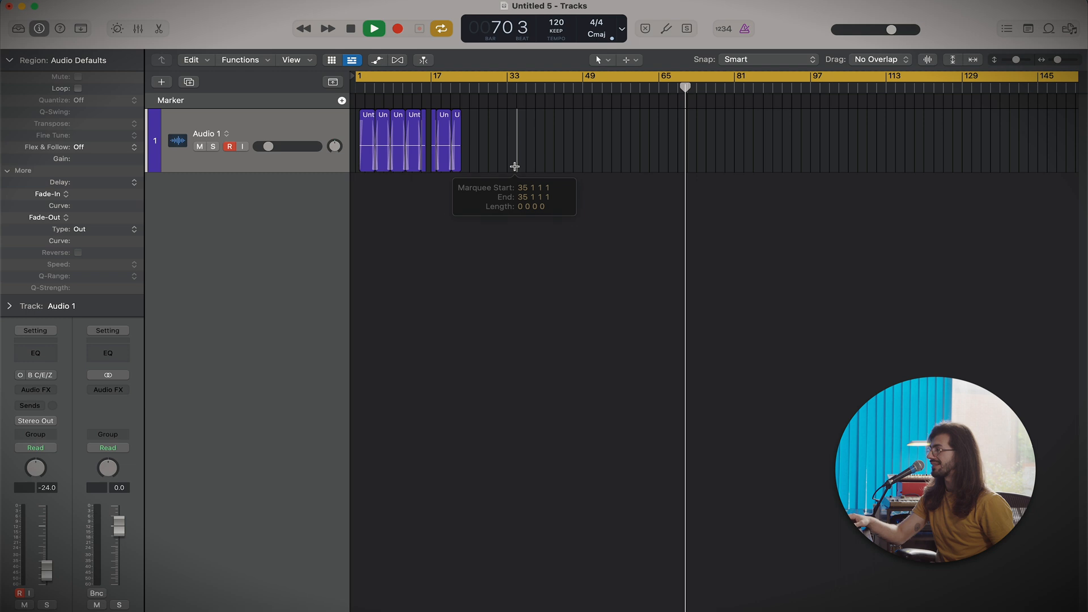
Test playback from bar 35, including playing a short marquee-selected range
key("space")
key("super+Right")
key("super+Right")
key("super+Right")
key("space")
left_click_drag(514, 167, 534, 166)
key("space")
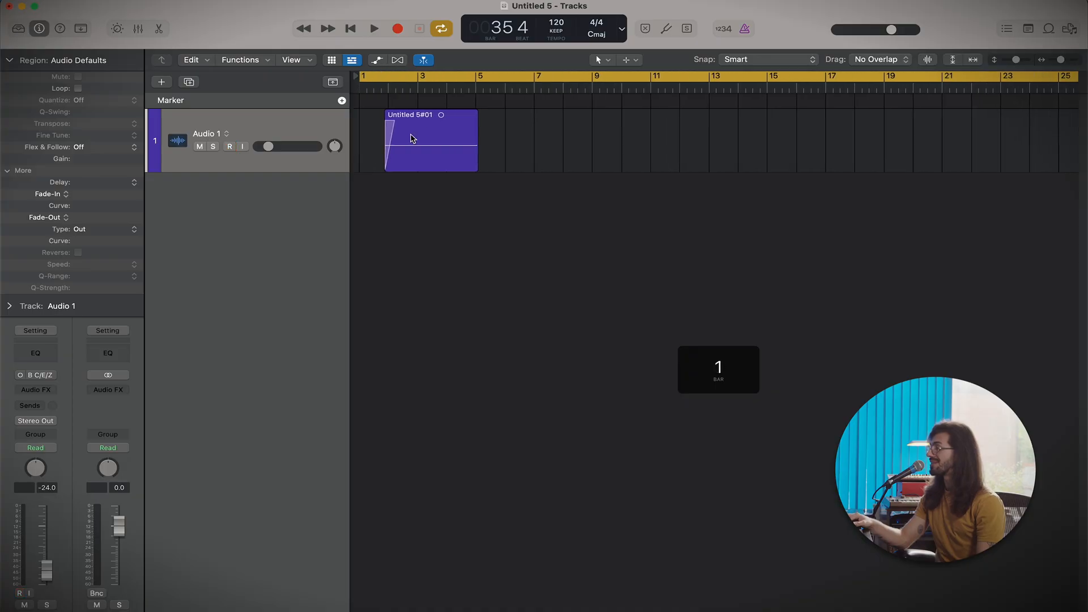
Repeat the Untitled 5#01 region five times back to back on the Audio 1 track
left_click(416, 133)
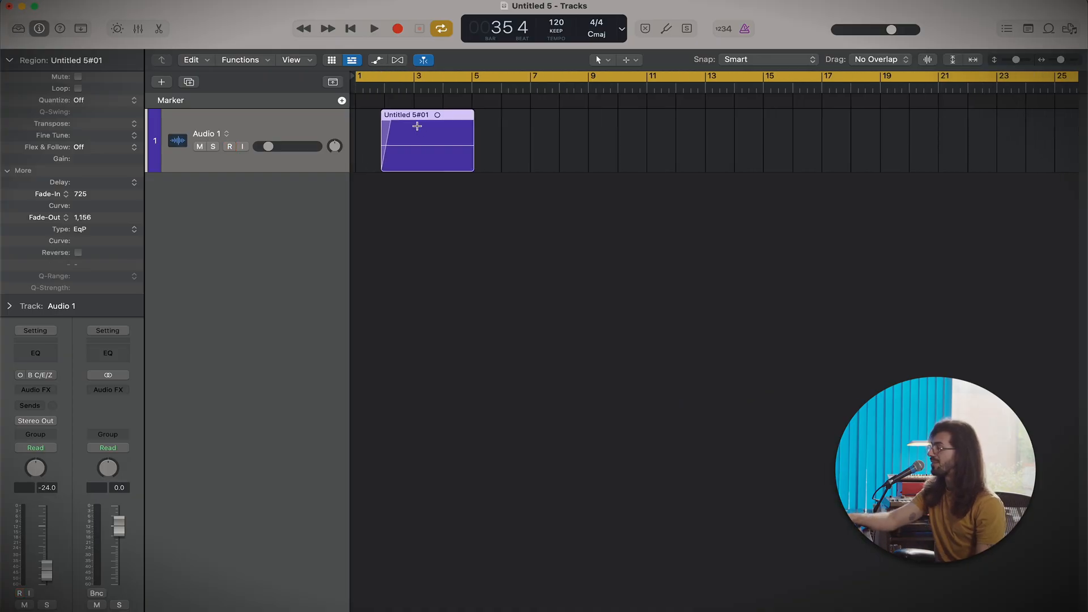
key("super+r")
key("super+r")
key("super+r")
key("super+r")
key("super+r")
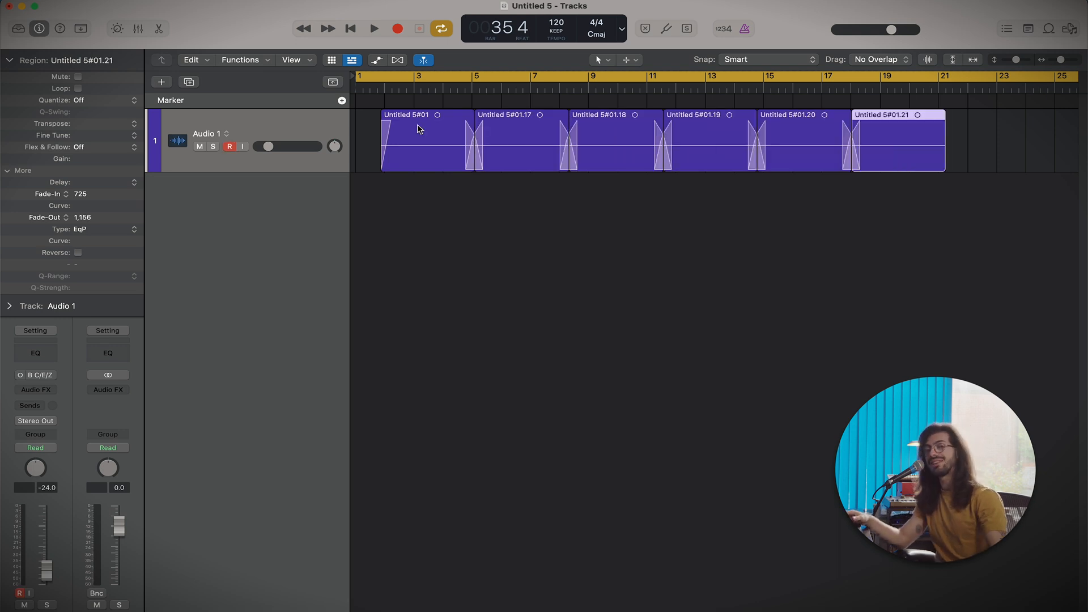
Duplicate the Audio 1 track with its settings several times and delete the duplicate tracks
key("super+d")
key("super+d")
key("super+d")
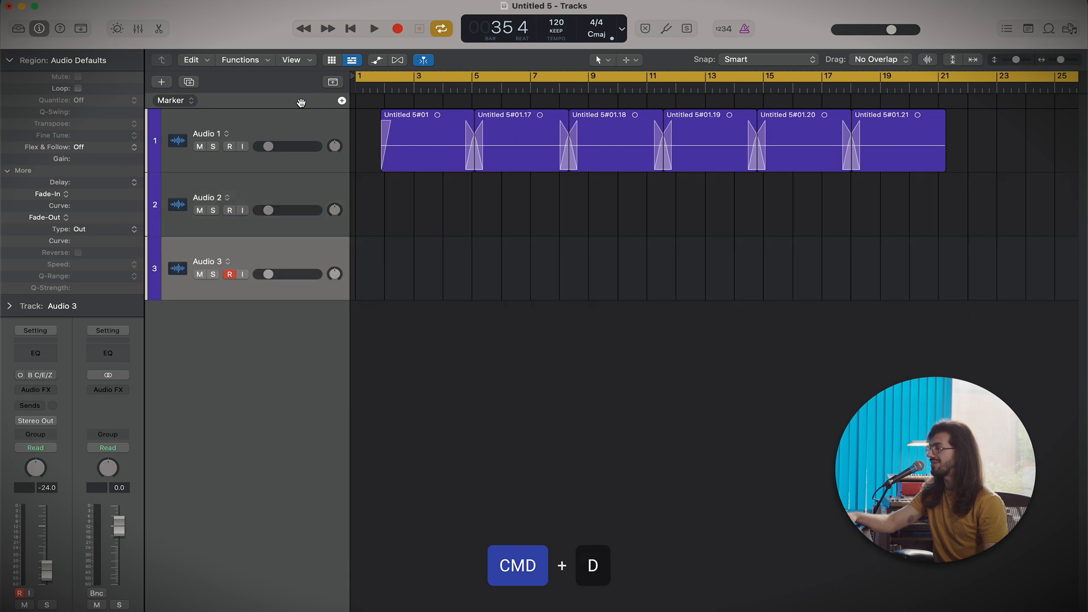
key("super+BackSpace")
key("super+BackSpace")
key("super+BackSpace")
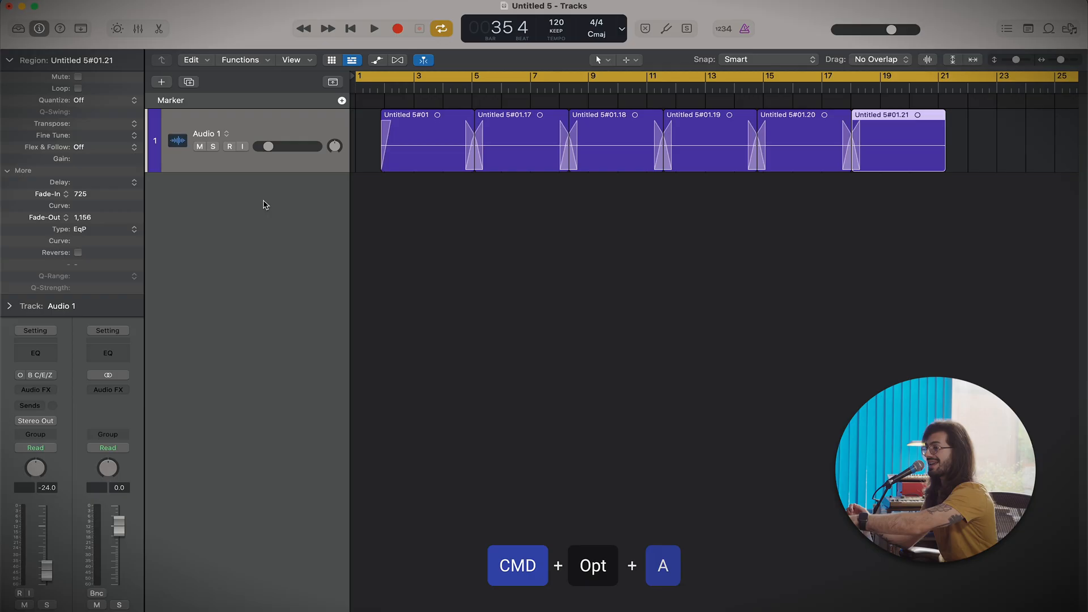
Create a new audio track and a new software instrument track below Audio 1
key("super+alt+a")
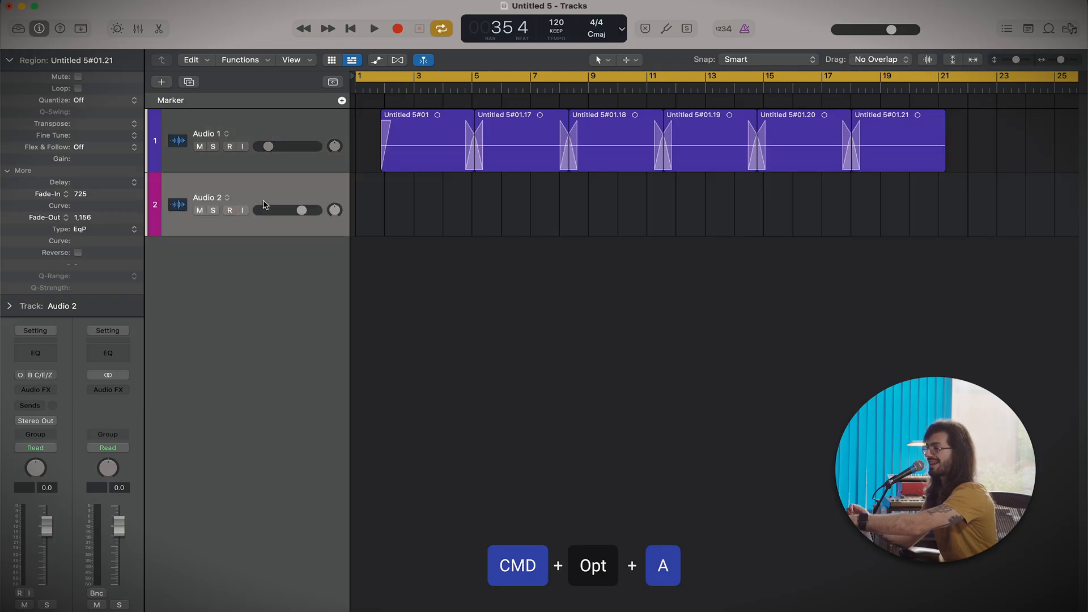
key("super+alt+s")
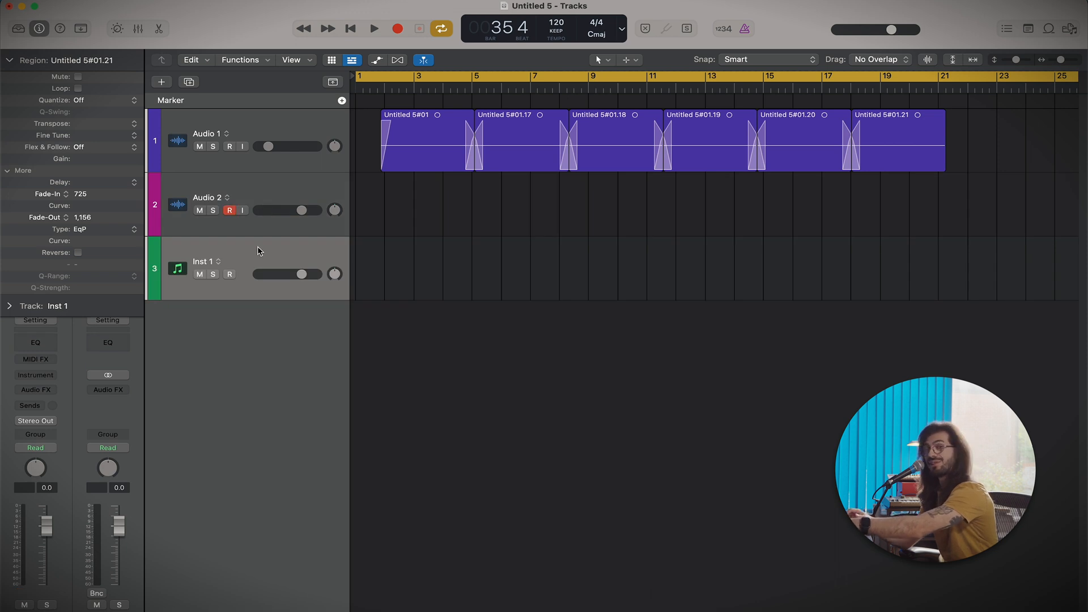
Add more new audio tracks below the instrument track until there is an Audio 16 track
key("super+alt+a")
key("super+alt+a")
key("super+alt+a")
key("super+alt+a")
key("super+alt+a")
key("super+alt+a")
key("super+alt+a")
key("super+alt+a")
key("super+alt+a")
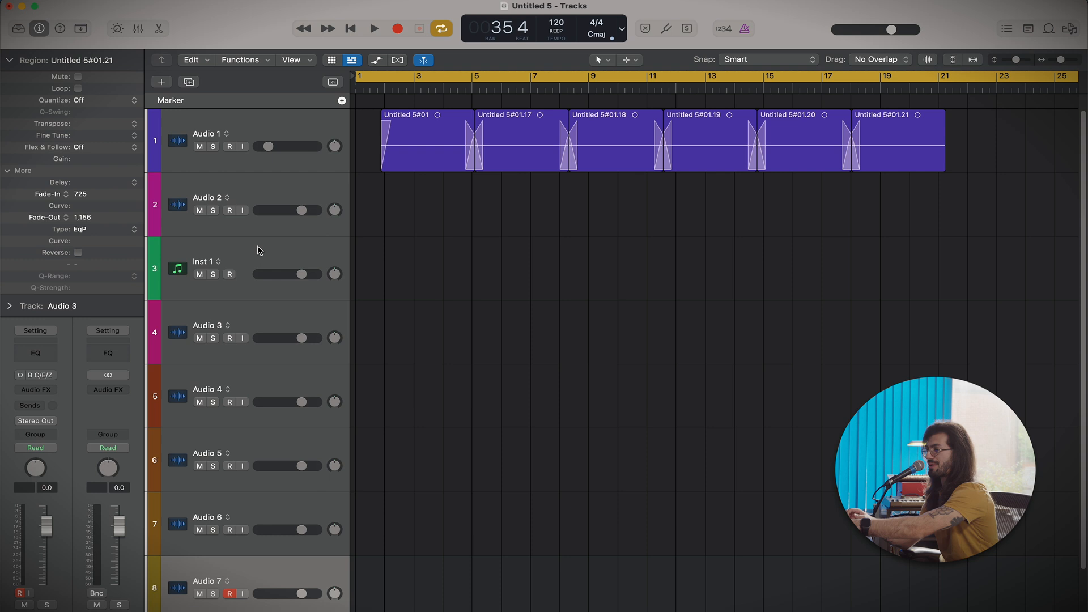
key("super+Left")
key("super+alt+a")
key("super+alt+a")
key("super+alt+a")
key("super+alt+a")
key("super+alt+a")
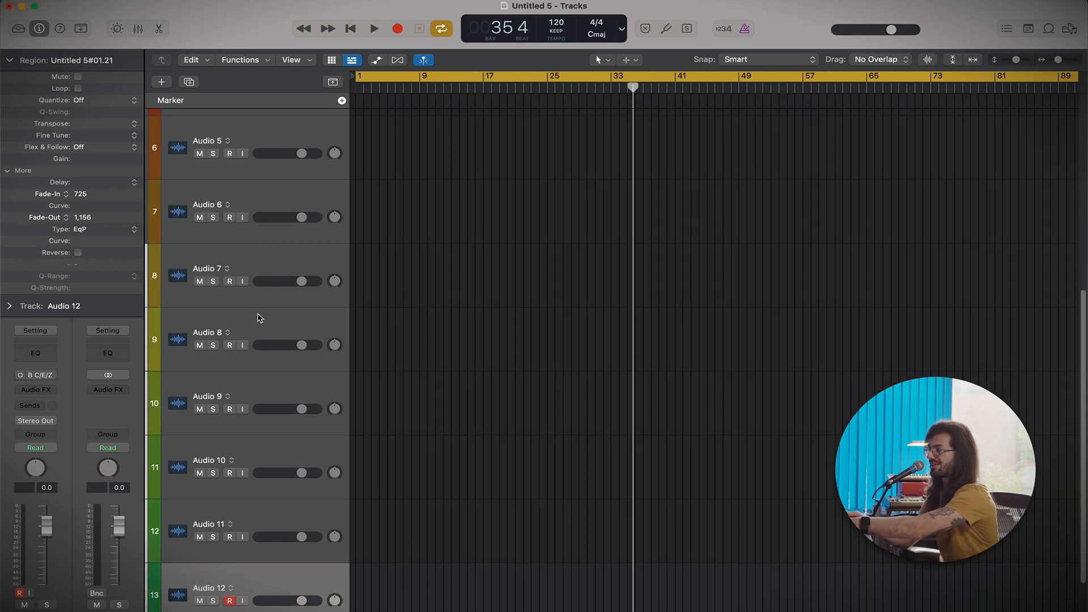
scroll(228, 218, "up", 10)
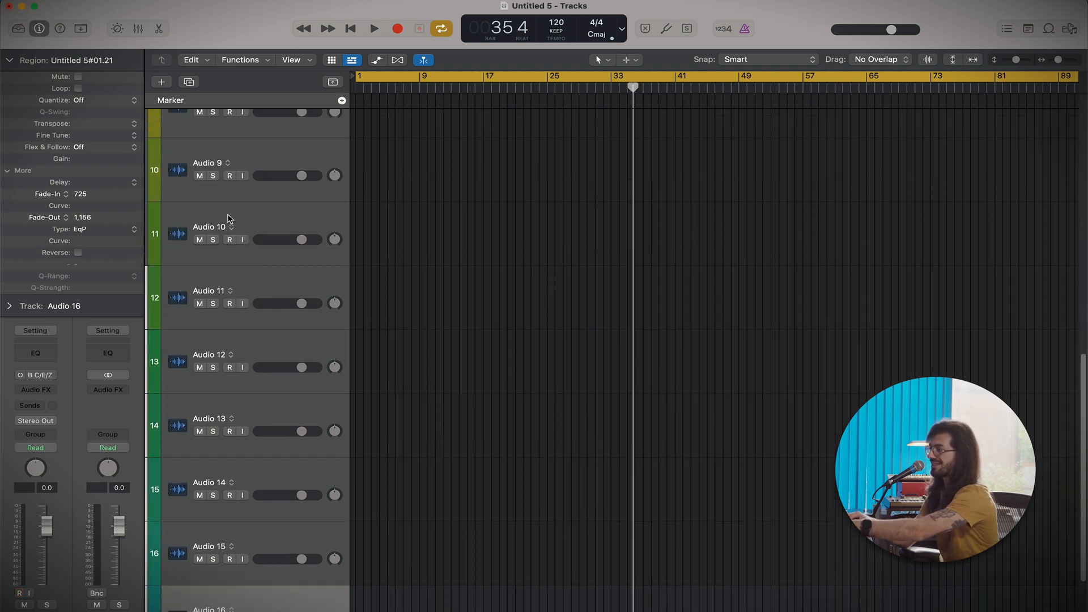
scroll(228, 218, "down", 9)
scroll(228, 219, "down", 1)
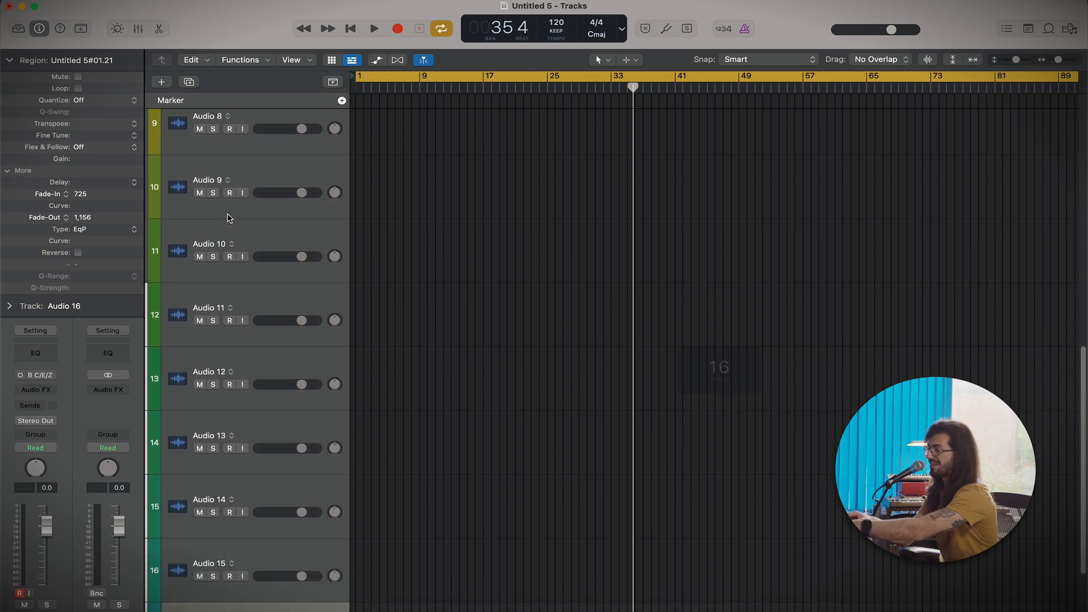
Open the Display settings for Tracks and examine the available Track Color options
key("super+comma")
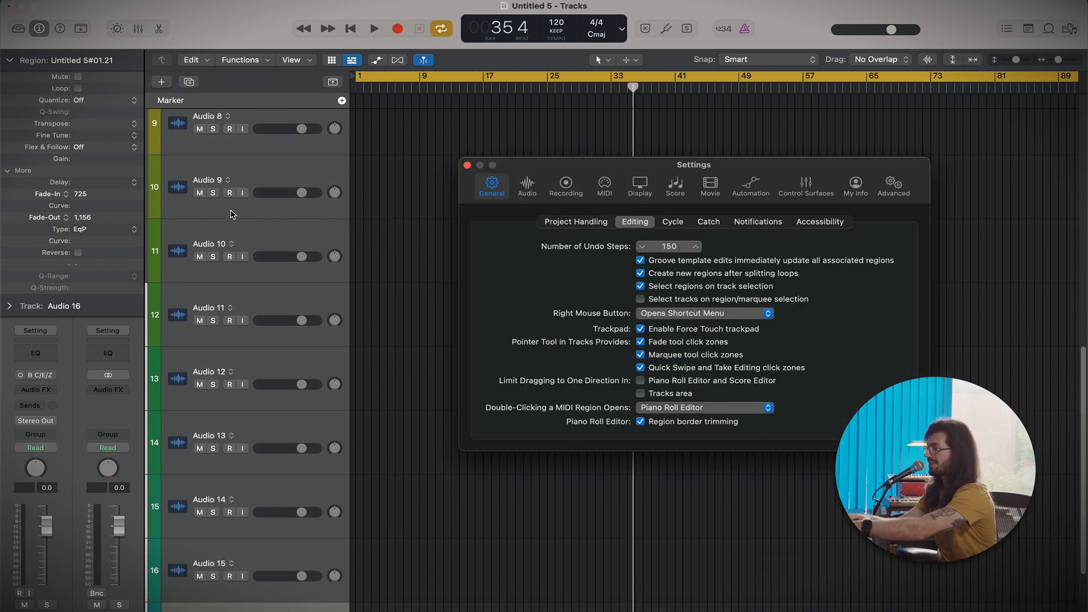
key("super+w")
key("super+comma")
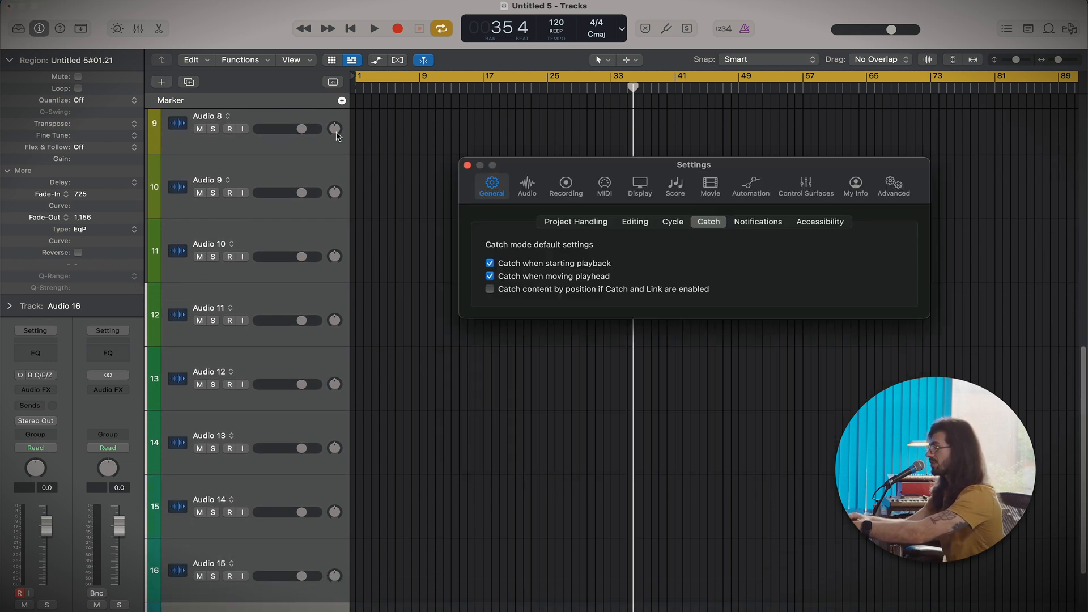
left_click(639, 187)
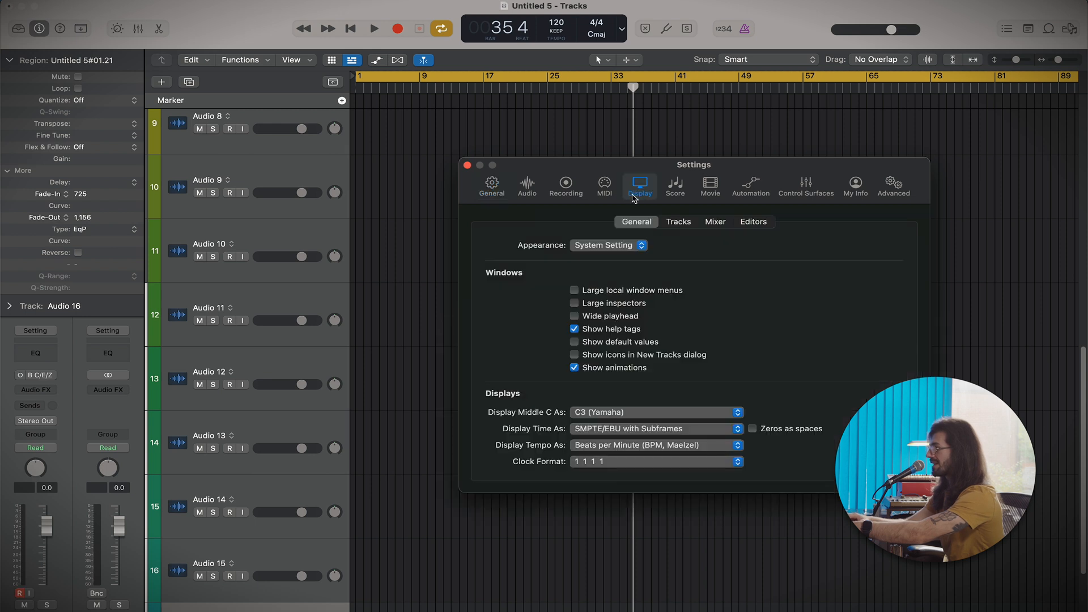
left_click(678, 222)
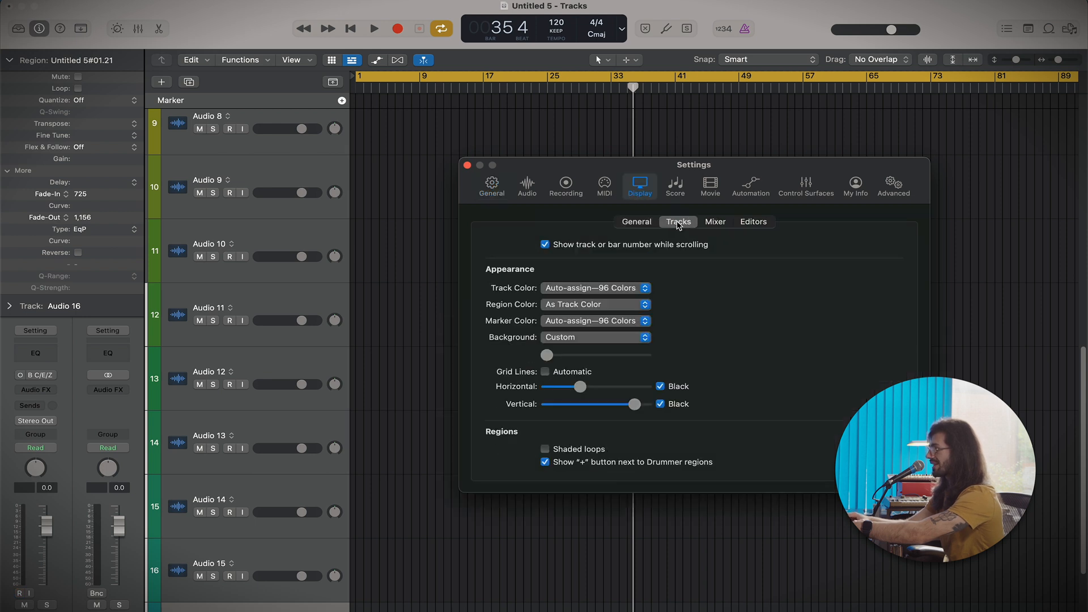
left_click(572, 291)
left_click(702, 294)
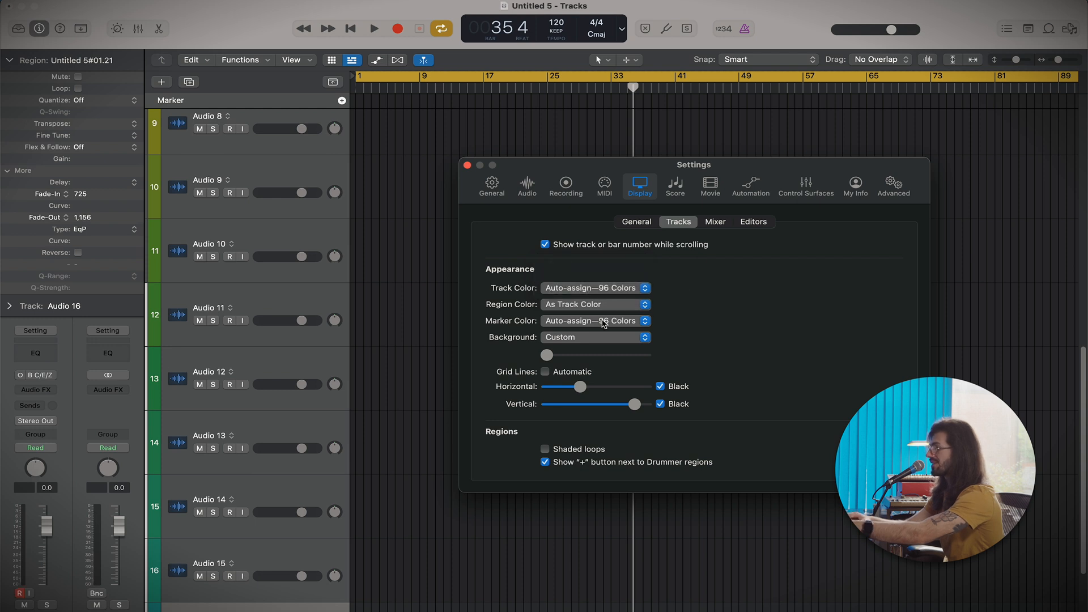
Close the settings, turn off cycle mode and create five markers along the timeline, the first four at bars 14, 25, 35 and 45
left_click(466, 165)
key("c")
left_click(460, 82)
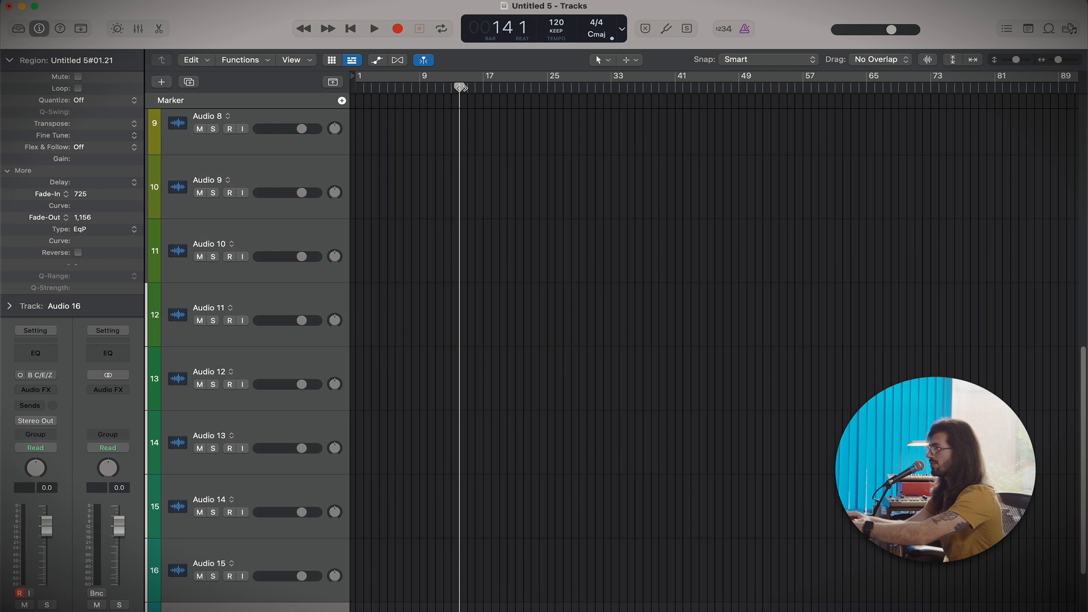
left_click(342, 101)
left_click(546, 88)
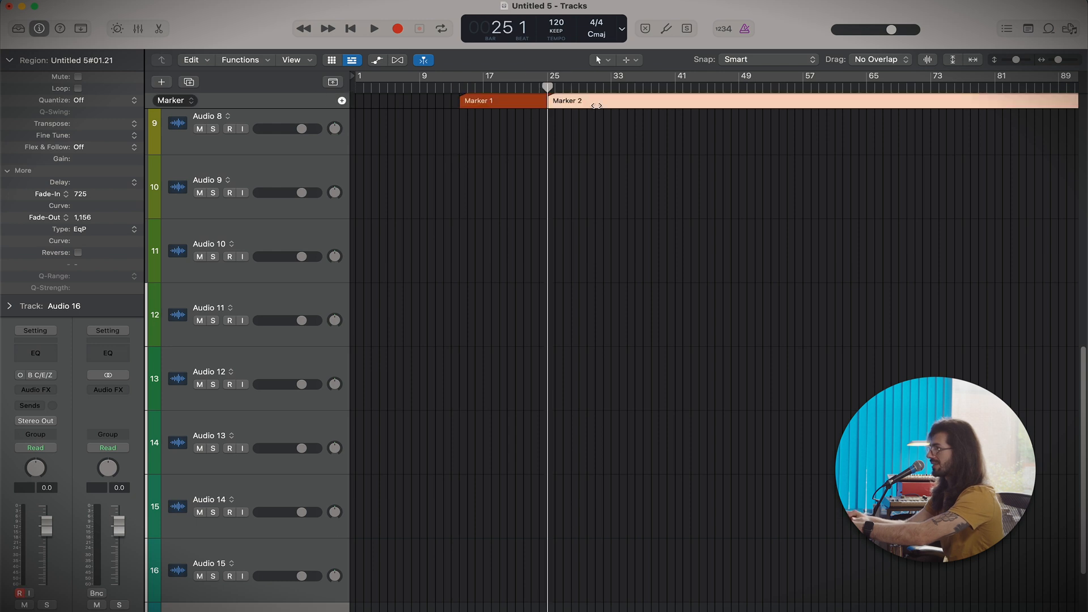
left_click(628, 88)
left_click(342, 101)
left_click(708, 88)
left_click(342, 101)
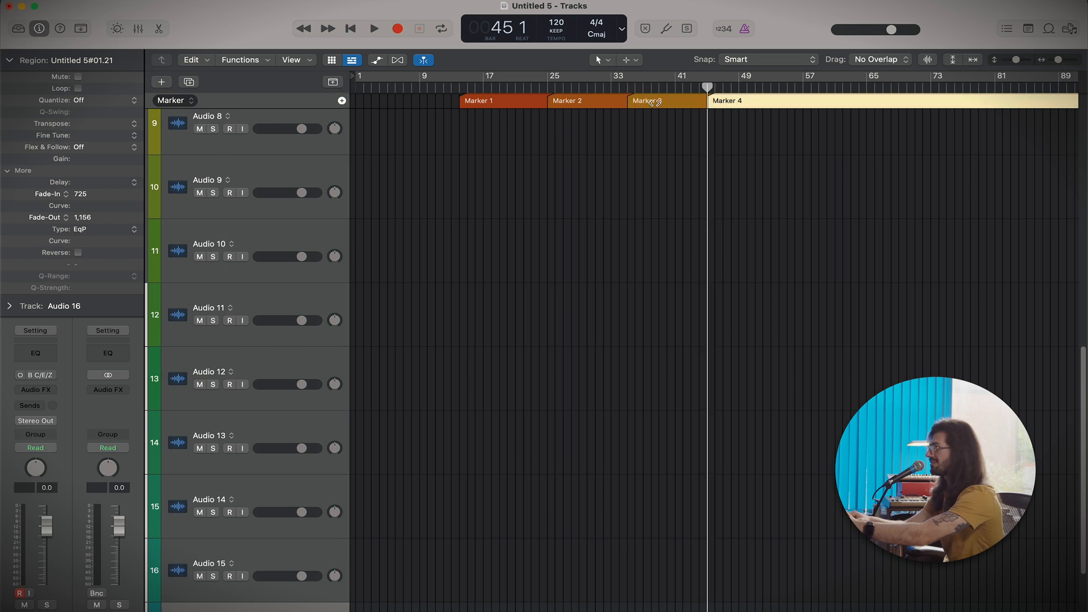
left_click(770, 89)
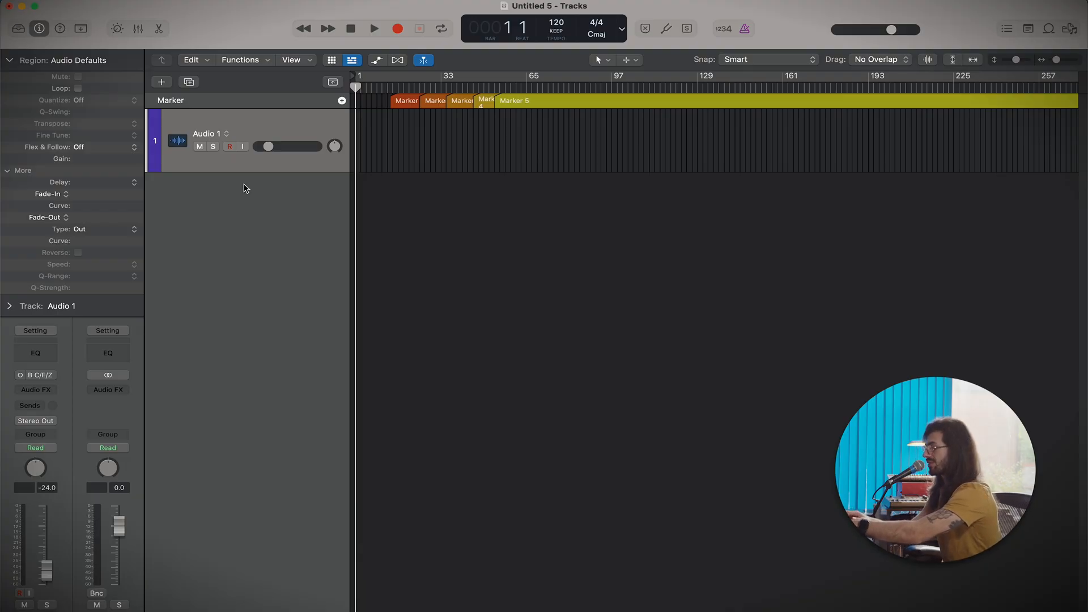
Create a software instrument track below Audio 1 and load the Mini V3 synth on it
key("alt+super+s")
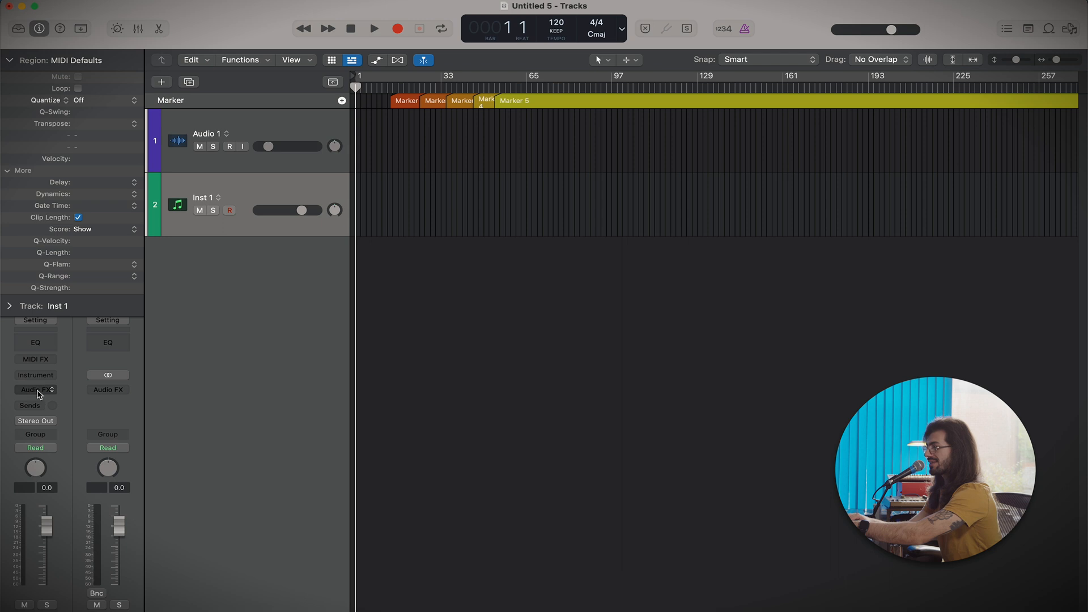
left_click(35, 374)
mouse_move(118, 577)
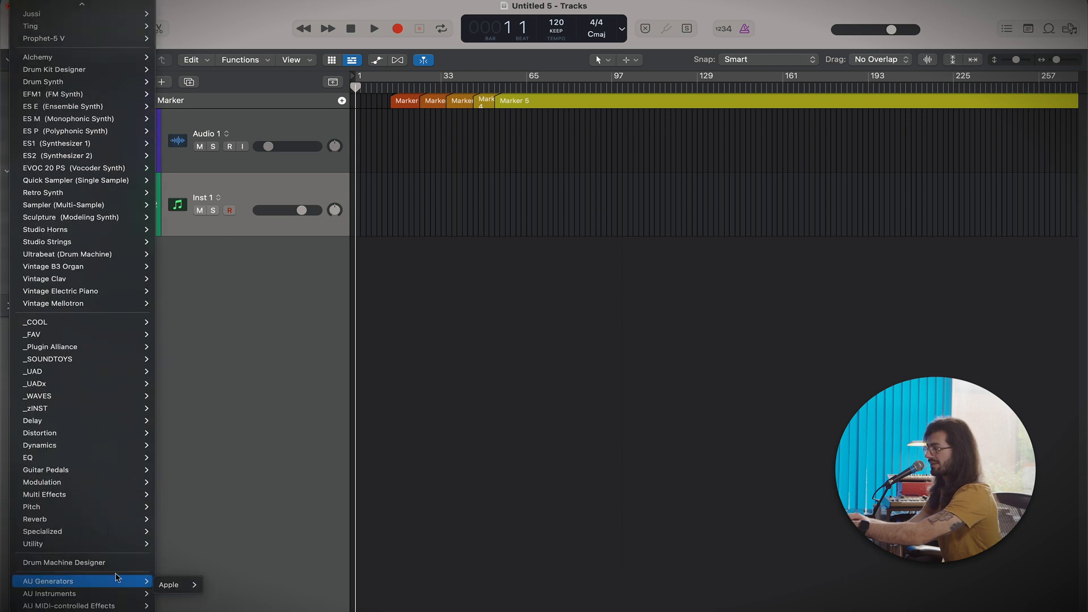
mouse_move(120, 409)
left_click(220, 407)
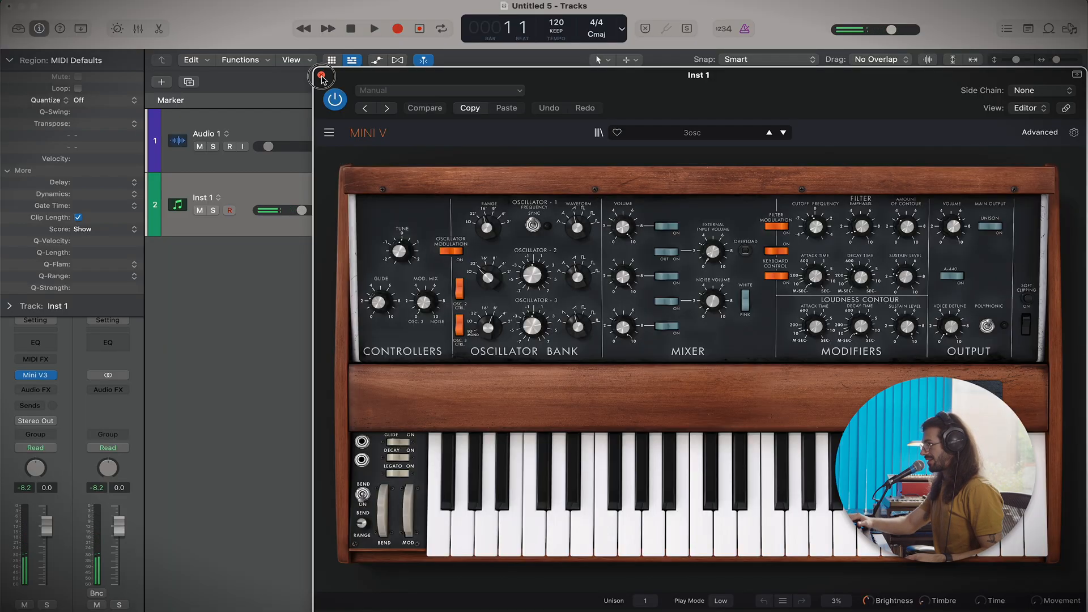
left_click(322, 75)
Create an empty one-bar MIDI region at bar 9 on the Inst 1 track and open it in the Piano Roll
right_click(379, 207)
double_click(384, 200)
scroll(387, 193, "up", 5)
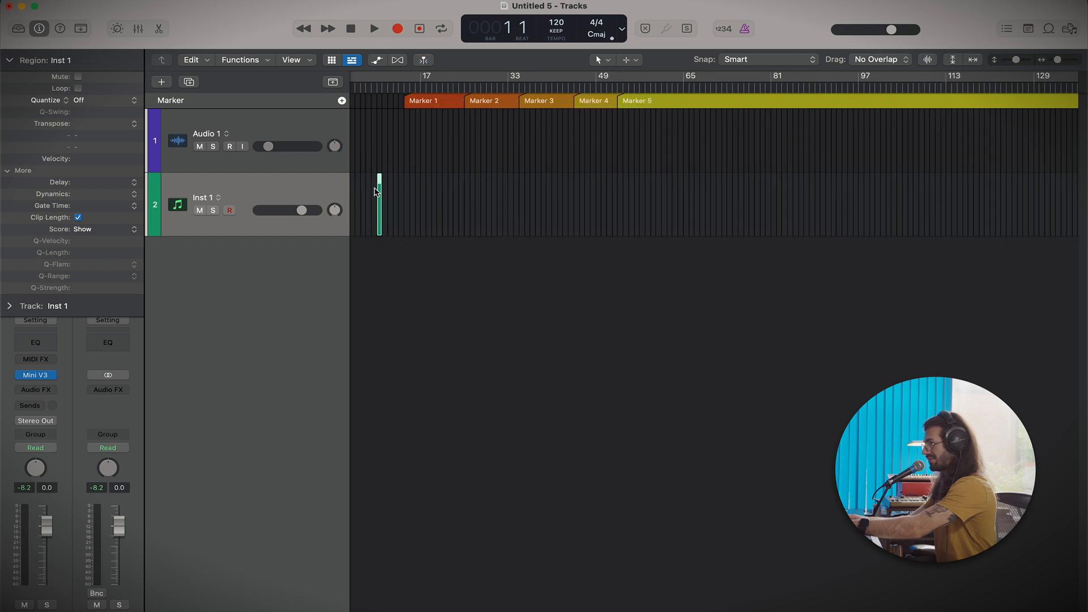
double_click(380, 234)
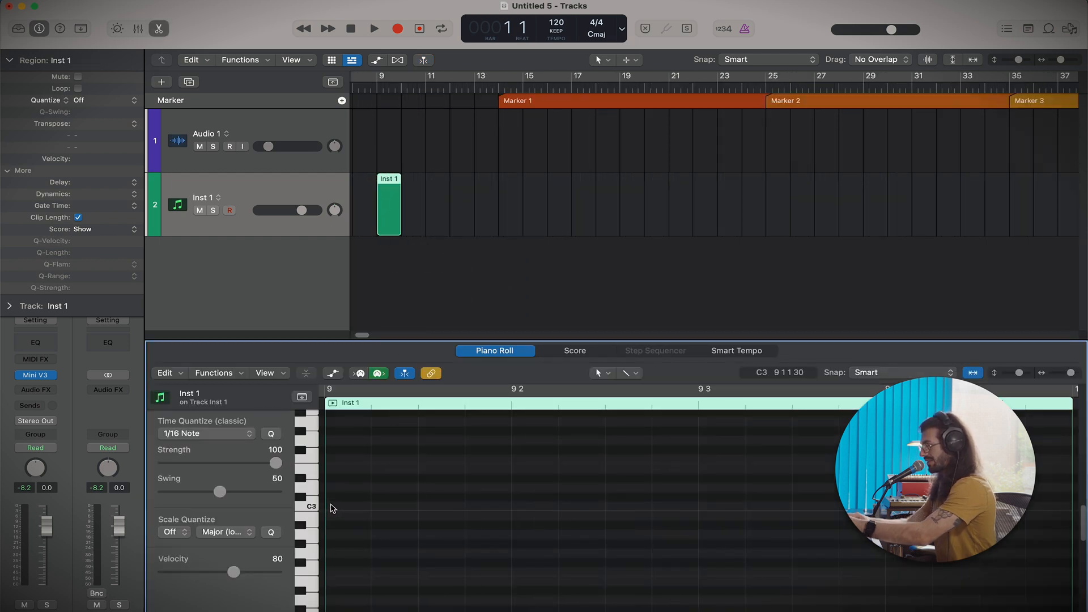
Draw five ascending notes, C3, D3, D#3, G3 and G#3, in bar 9 with the Pencil Tool
left_click(636, 373)
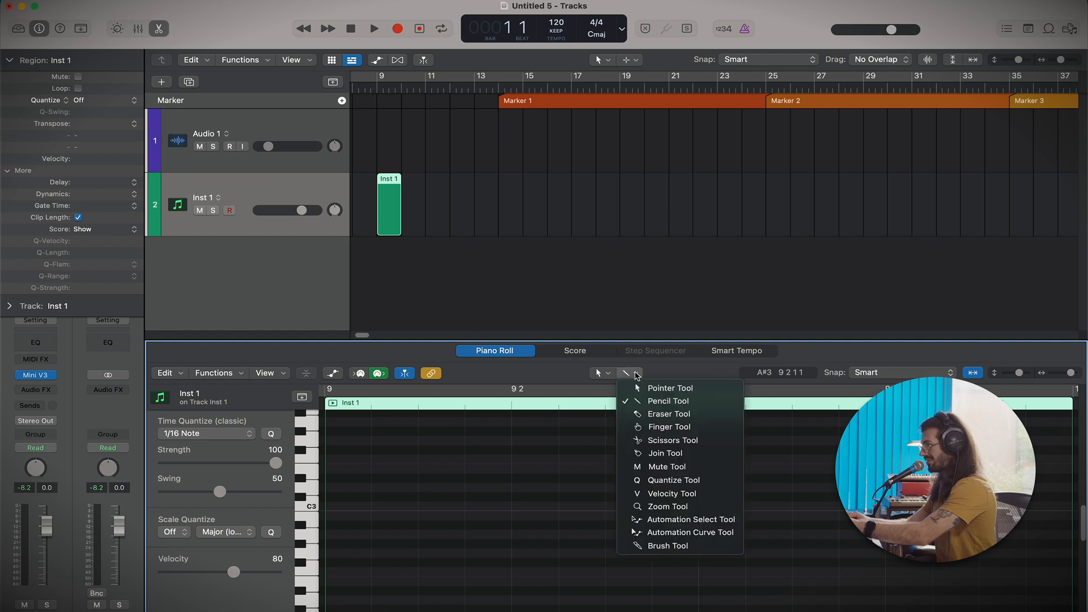
left_click(668, 401)
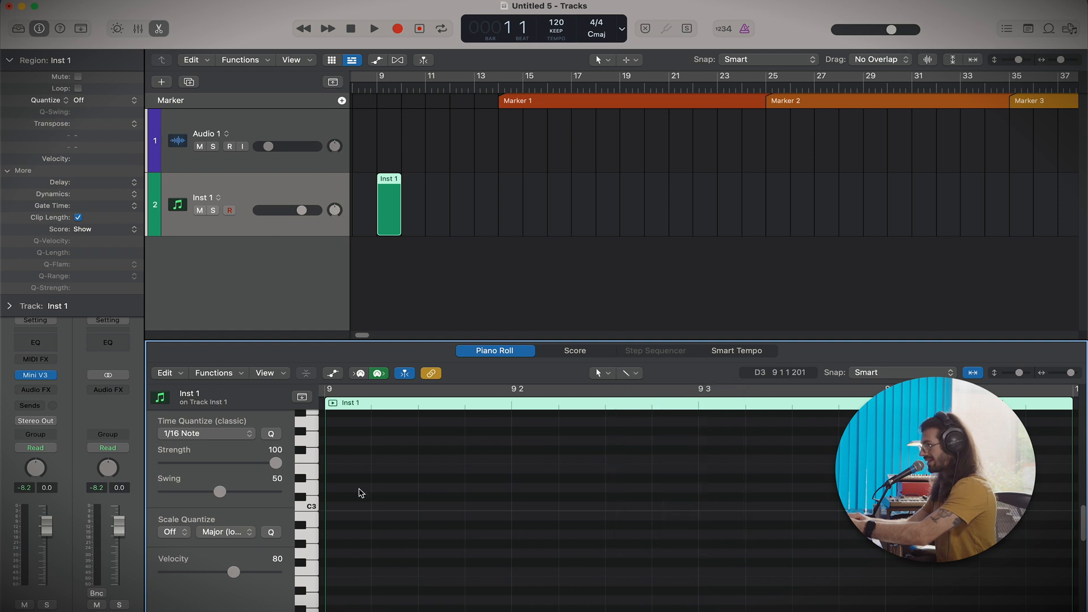
left_click(336, 506, "super")
left_click(516, 489, "super")
left_click(610, 478, "super")
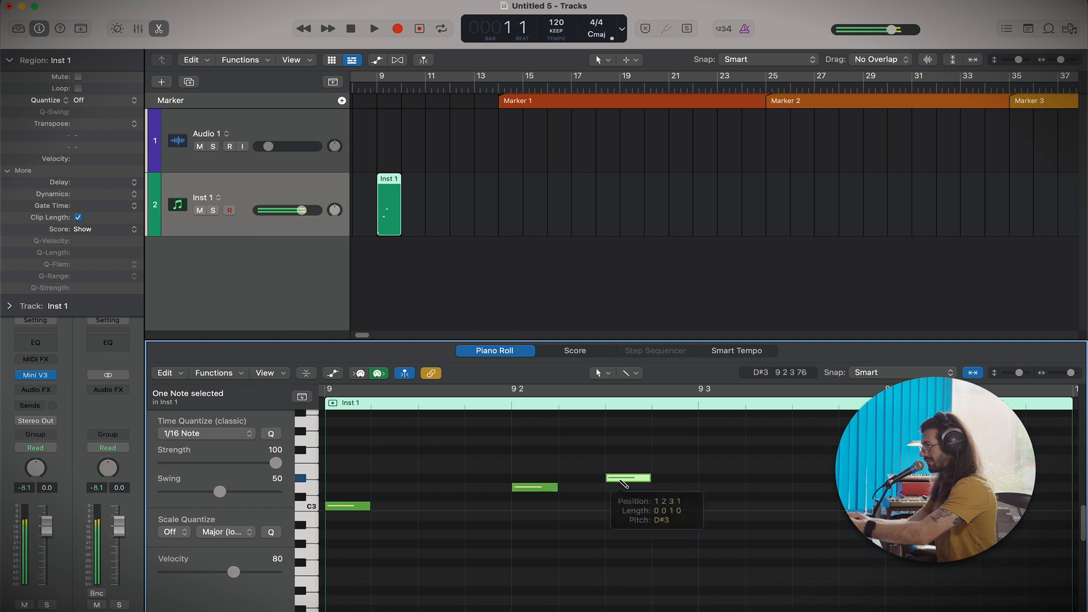
left_click(702, 441, "super")
left_click(791, 431, "super")
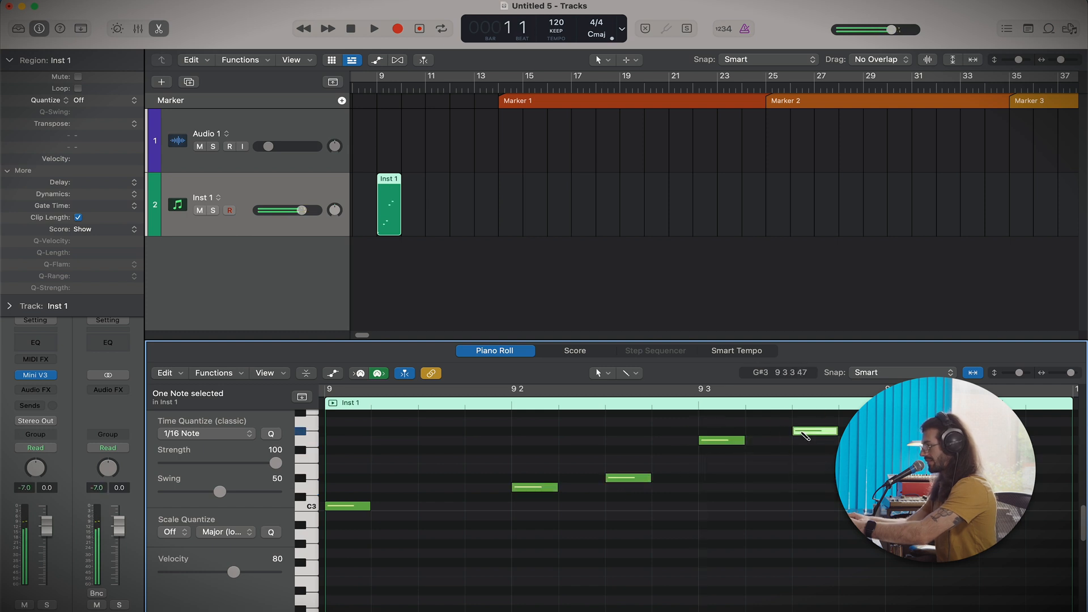
Select the five notes, repeat them three times to fill bars 9 to 12, and play the pattern
scroll(794, 436, "down", 2)
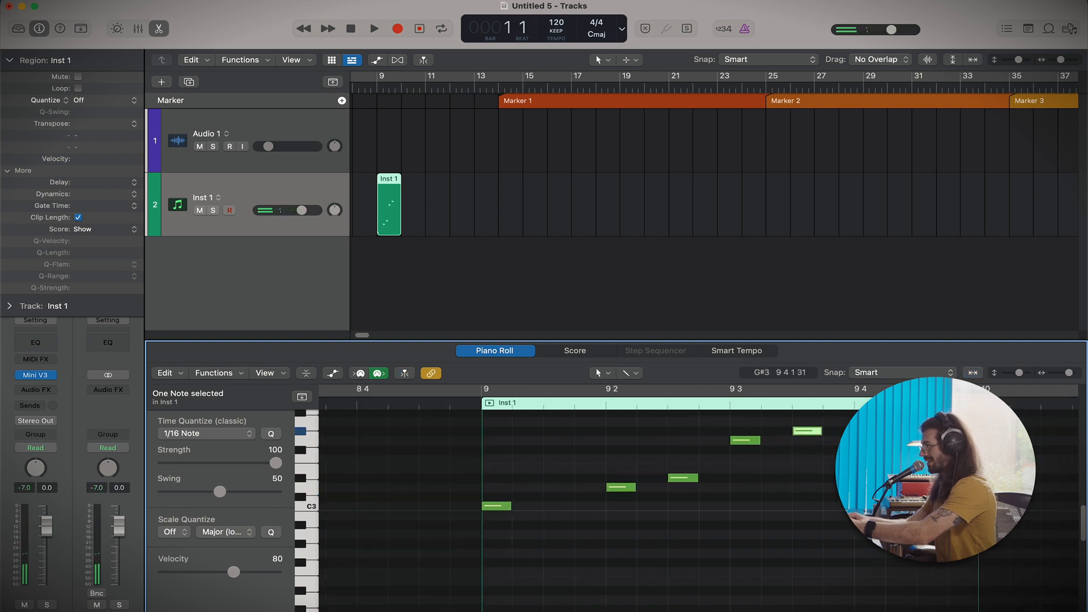
left_click_drag(853, 423, 488, 574)
key("super+r")
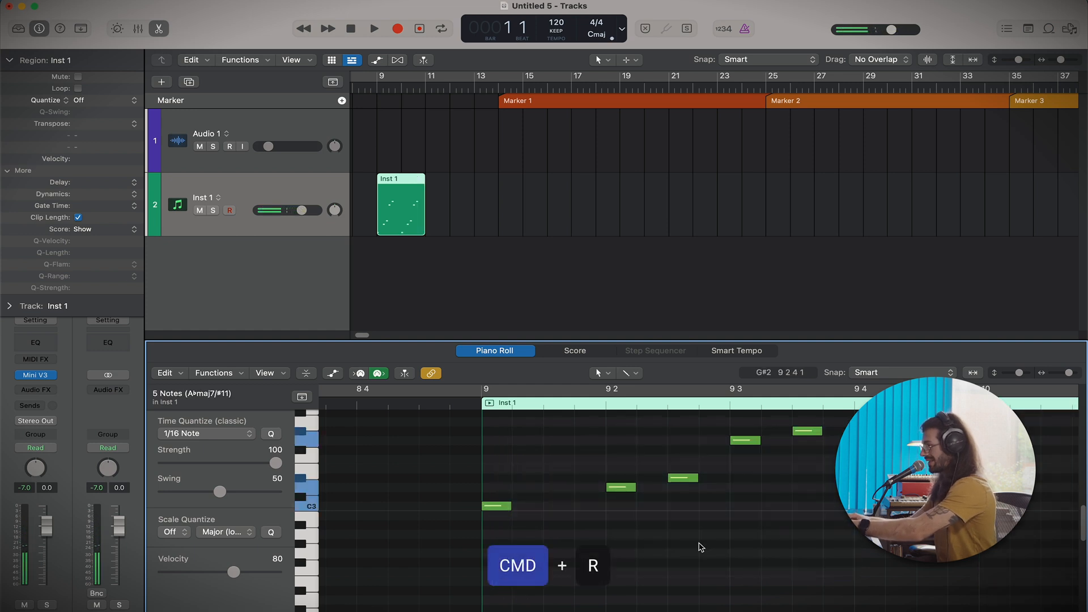
scroll(717, 543, "down", 3)
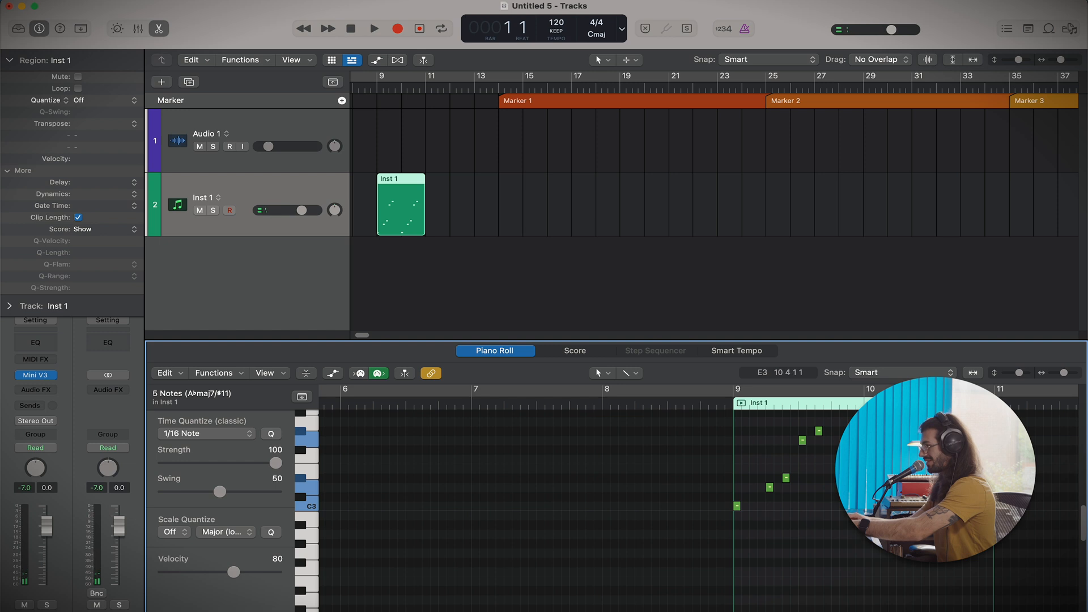
key("super+r")
key("super+r")
scroll(719, 465, "right", 4)
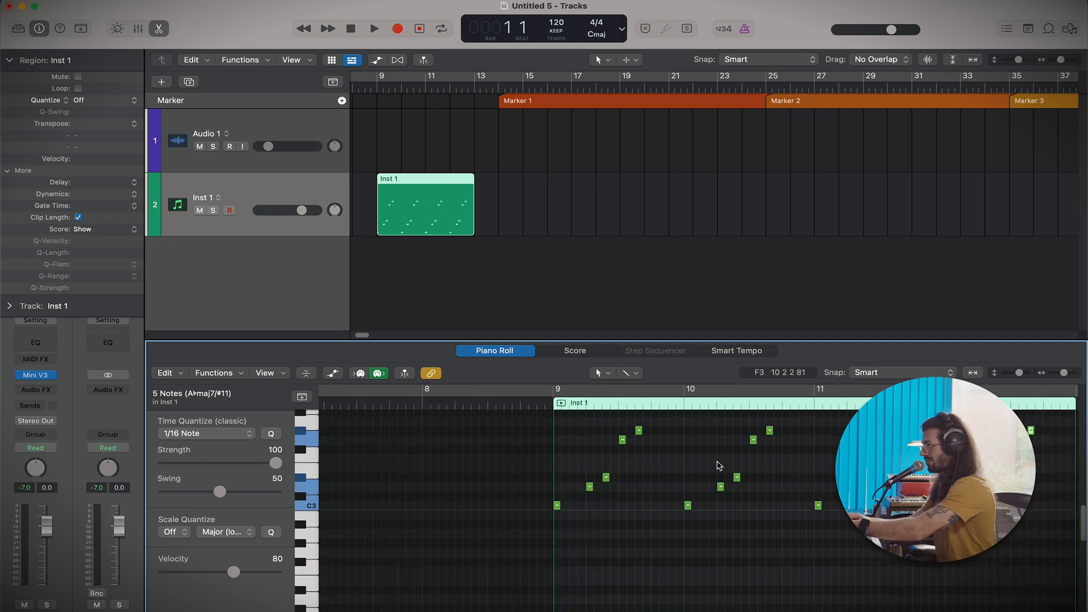
key("space")
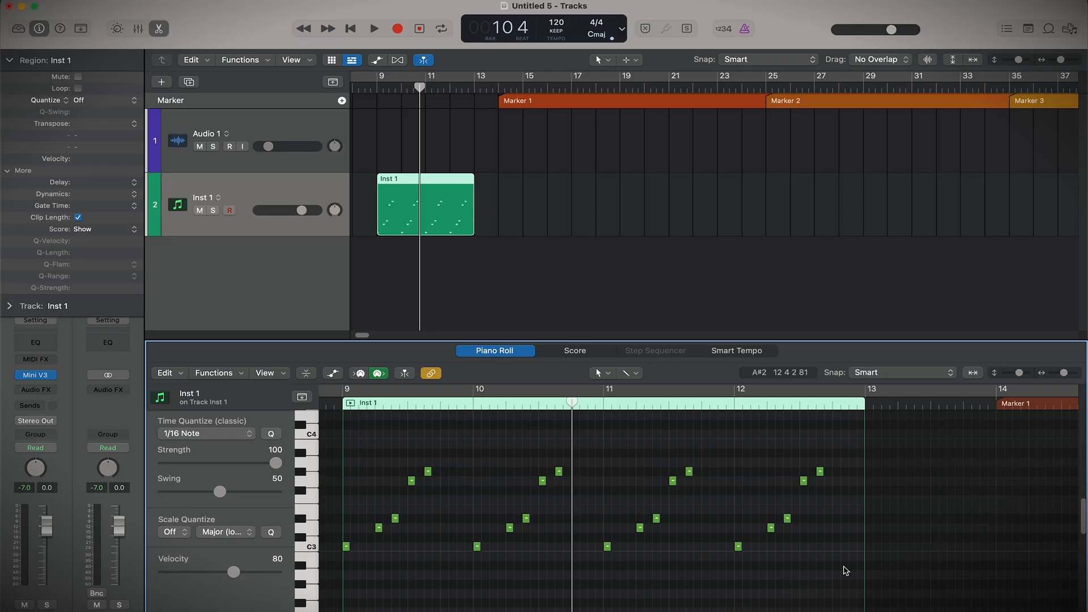
Select all the notes in the Inst 1 region and transpose them up and back down by octaves
key("super+a")
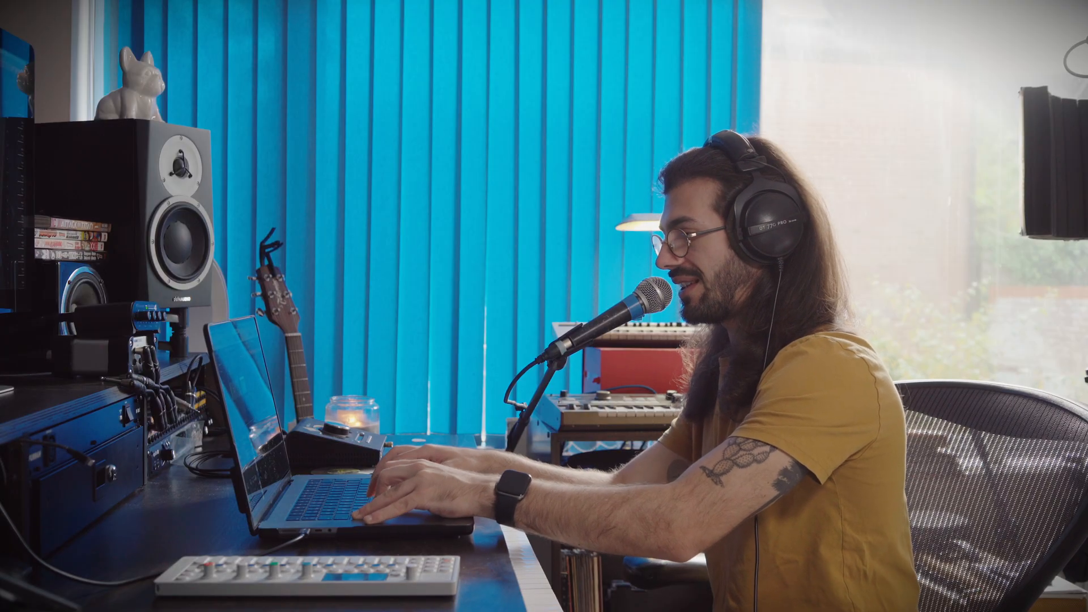
key("alt+shift+Up")
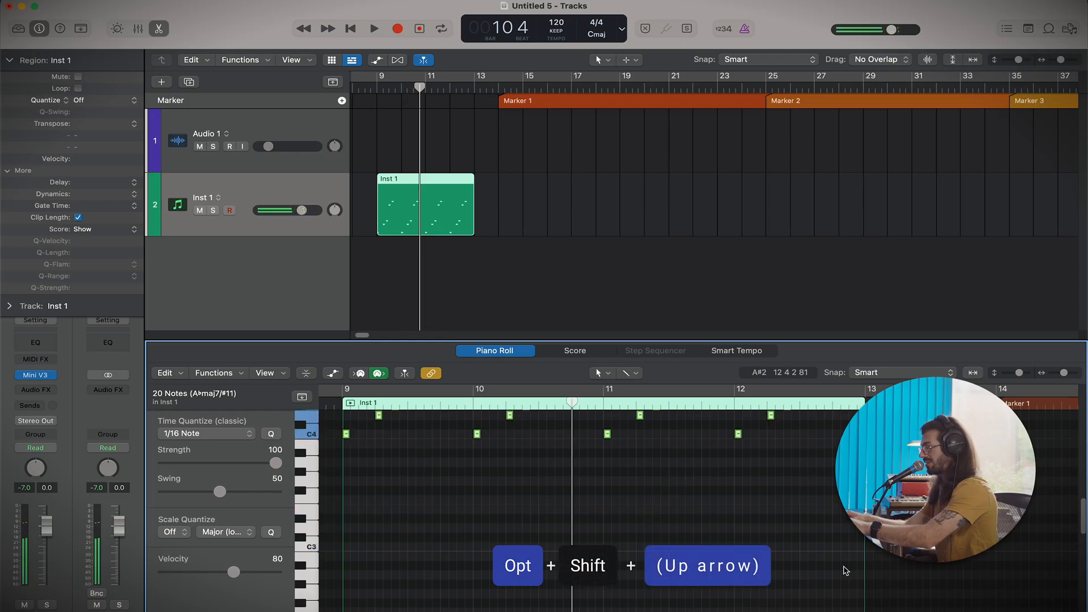
key("alt+shift+Down")
key("alt+shift+Down")
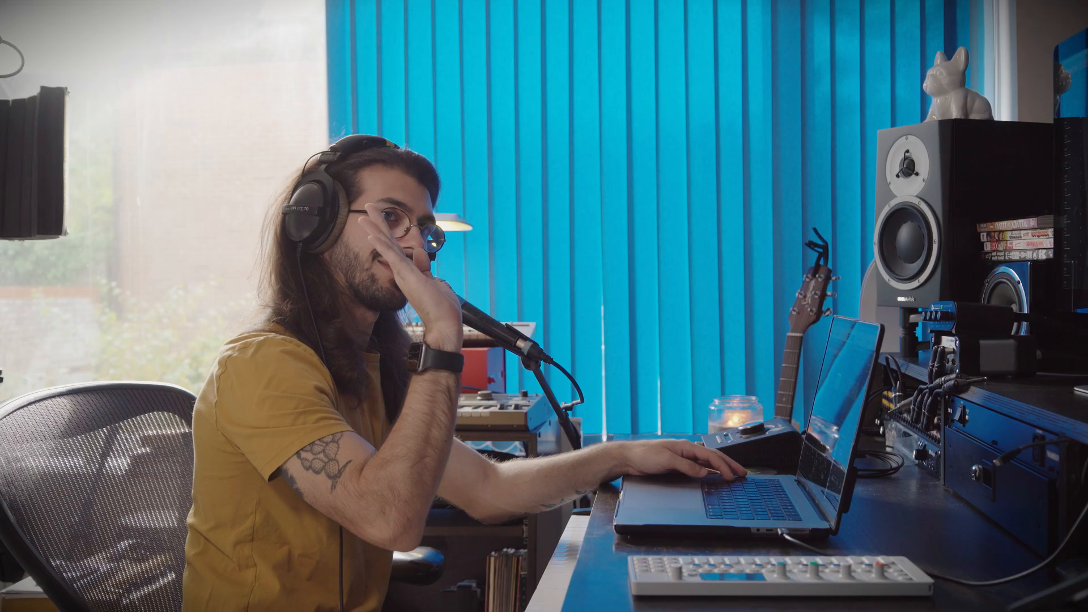
Extend each selected note to the start of the following note and play from the selection
key("shift+backslash")
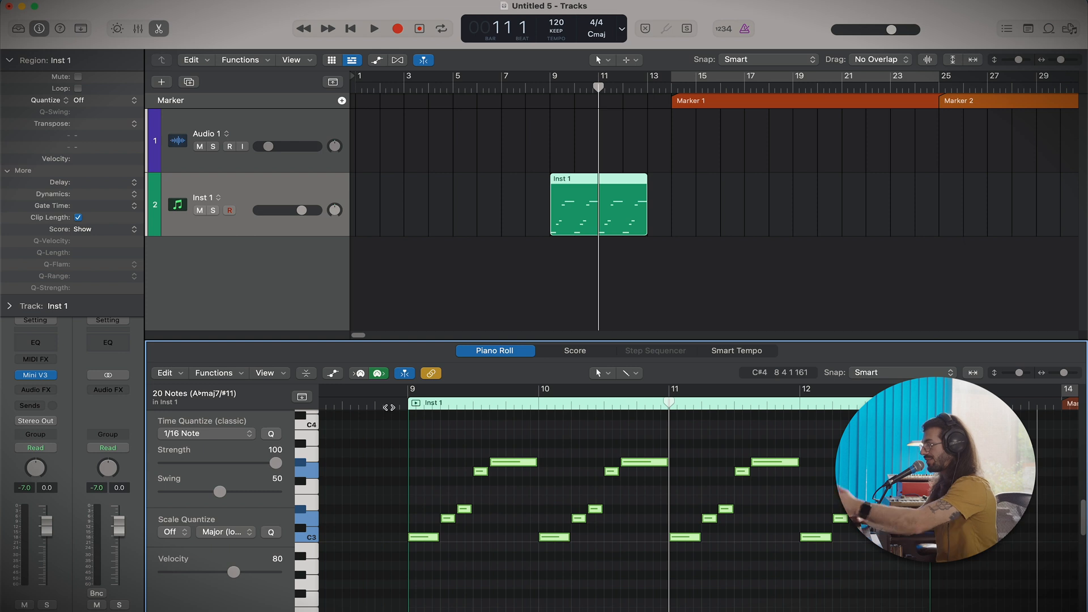
key("shift+space")
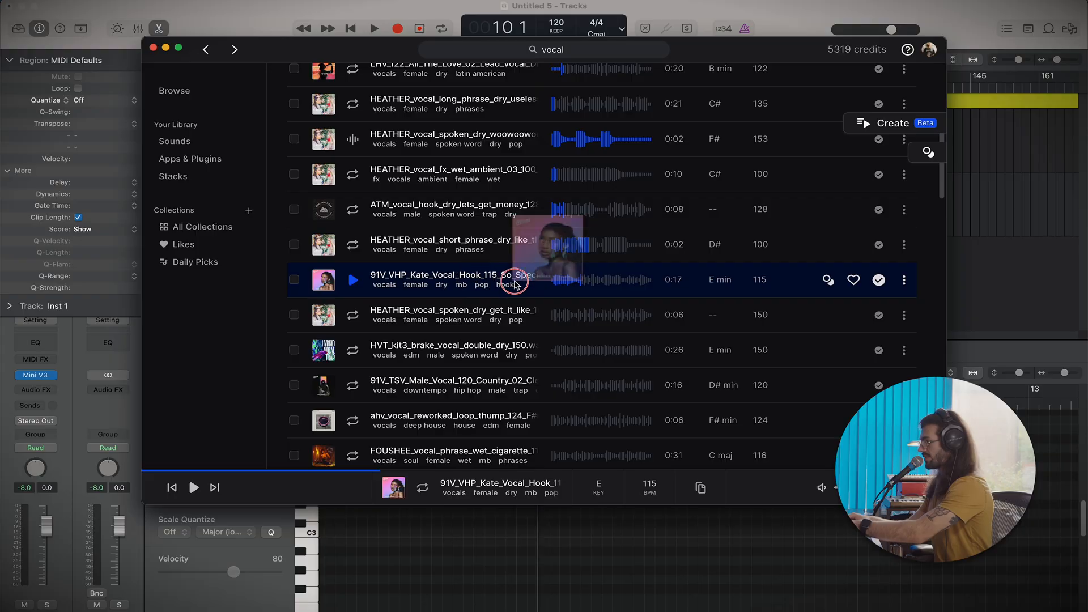
Add the 91V_VHP_Kate_Vocal_Hook_115_So_Special_Clean_Em sample from the sample browser to a new track below Inst 1 at bar 21
left_click_drag(559, 250, 430, 251)
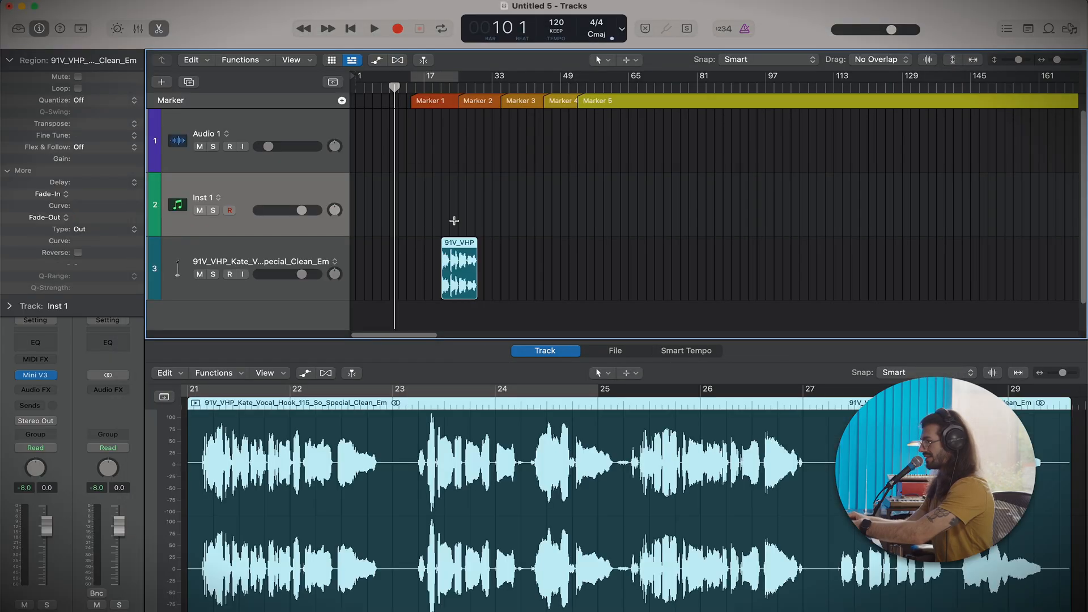
scroll(454, 219, "up", 5)
scroll(454, 219, "up", 4)
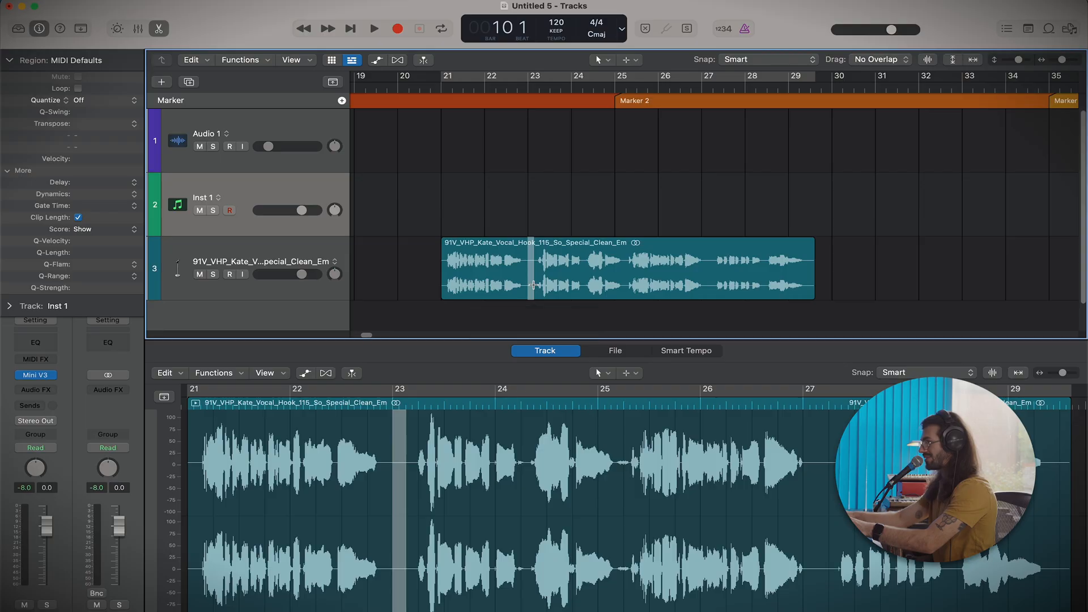
Try cutting the silent gaps around bars 23 and 27 out of the vocal region with marquee selections, and undo the cuts
left_click(531, 284)
left_click(704, 292)
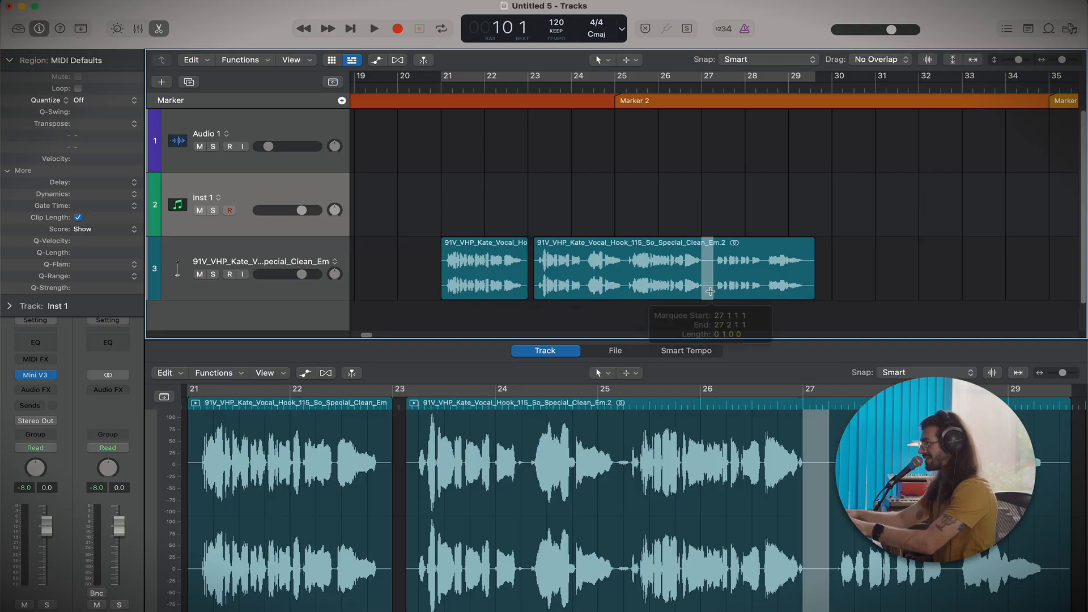
left_click_drag(818, 290, 810, 289)
key("super+z")
key("super+z")
key("super+z")
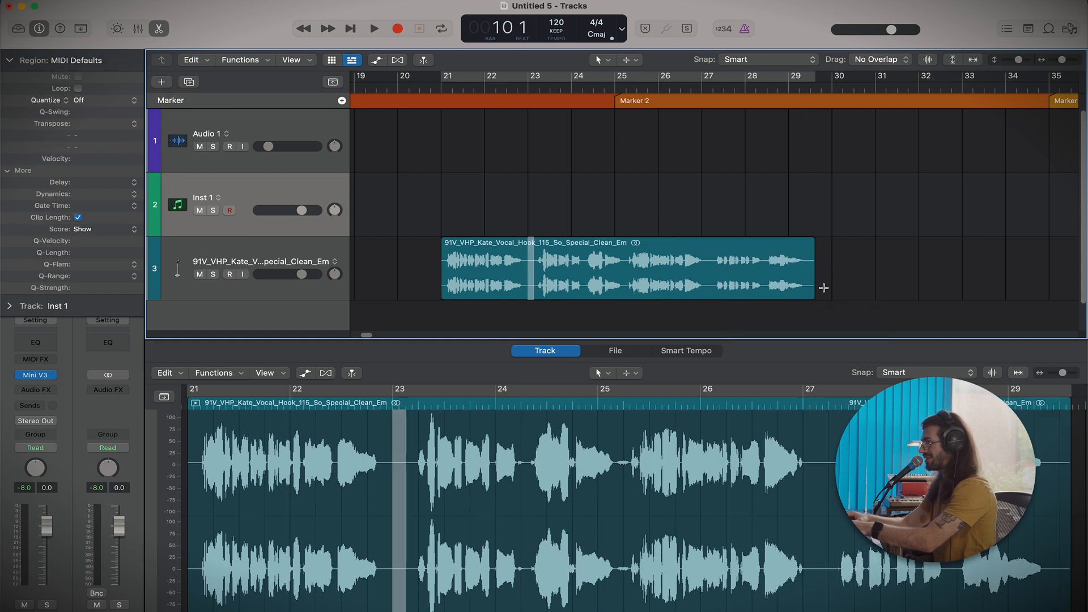
Remove the silence from the whole vocal region with a threshold of -29 dB and a minimum silence time of 0.2200 sec
left_click(511, 248)
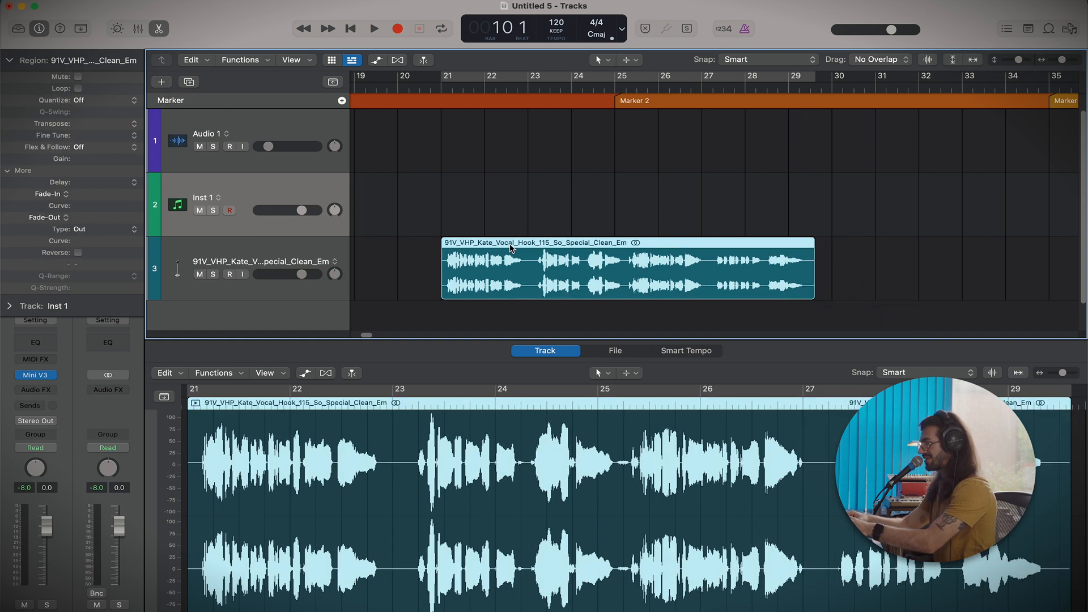
key("ctrl+x")
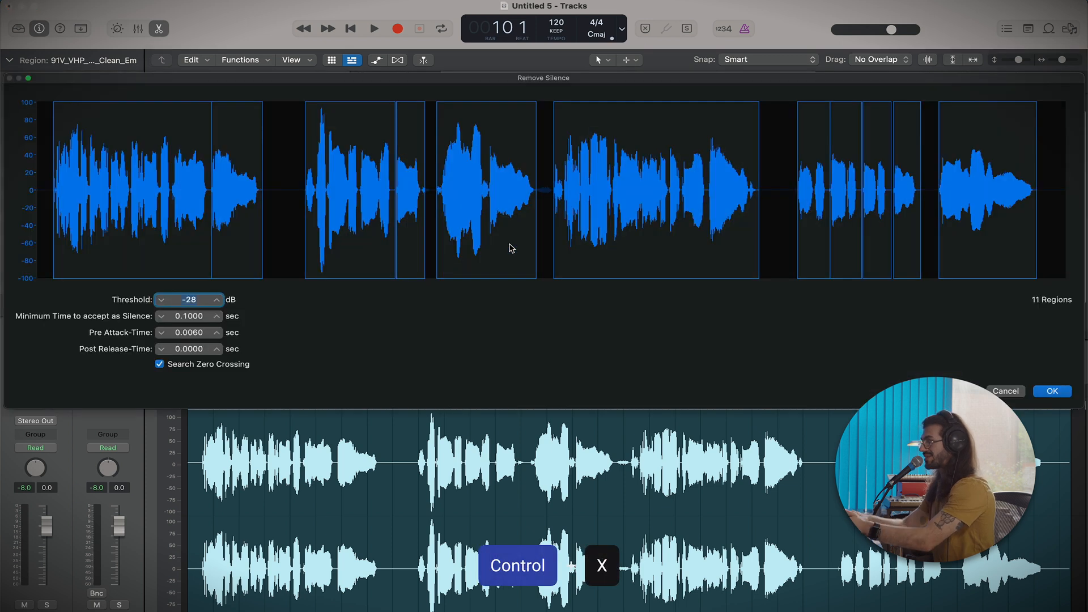
mouse_move(191, 301)
left_mouse_down()
mouse_move(192, 311)
mouse_move(193, 293)
left_mouse_up()
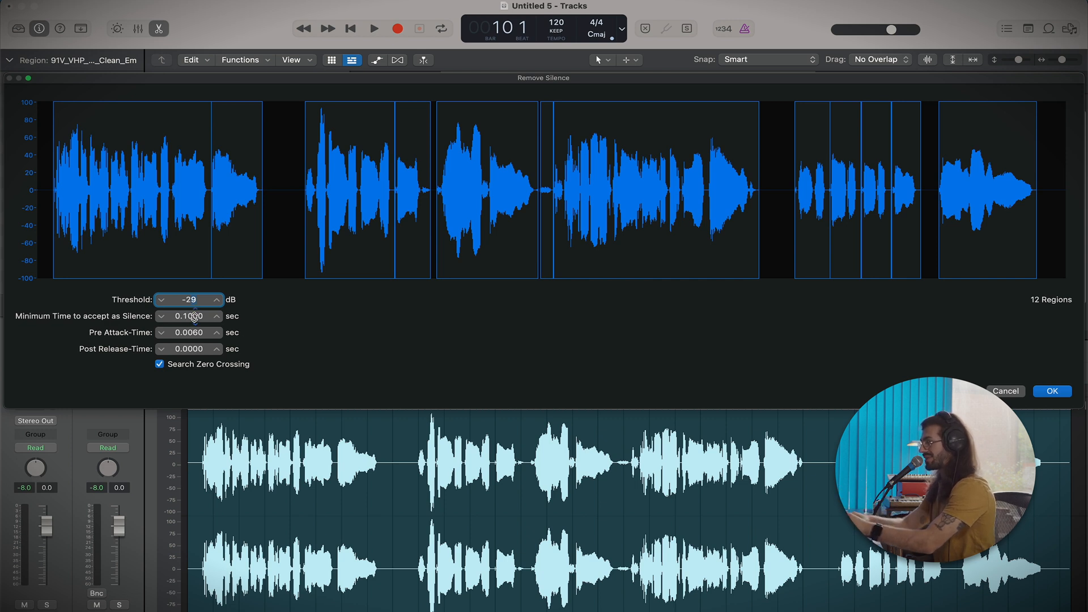
mouse_move(195, 322)
left_mouse_down()
mouse_move(195, 300)
mouse_move(195, 319)
left_mouse_up()
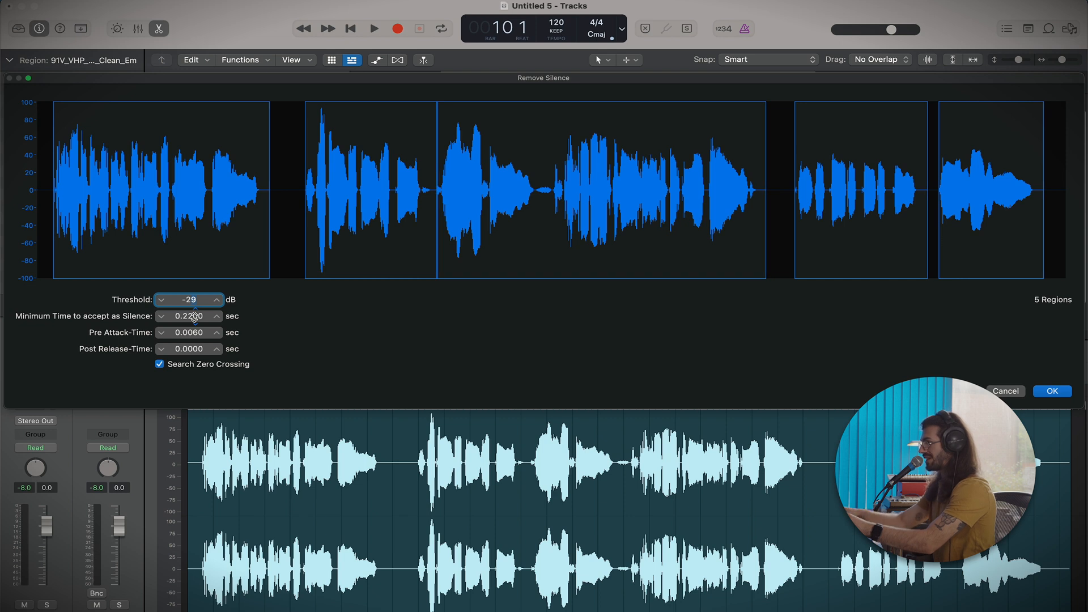
key("Return")
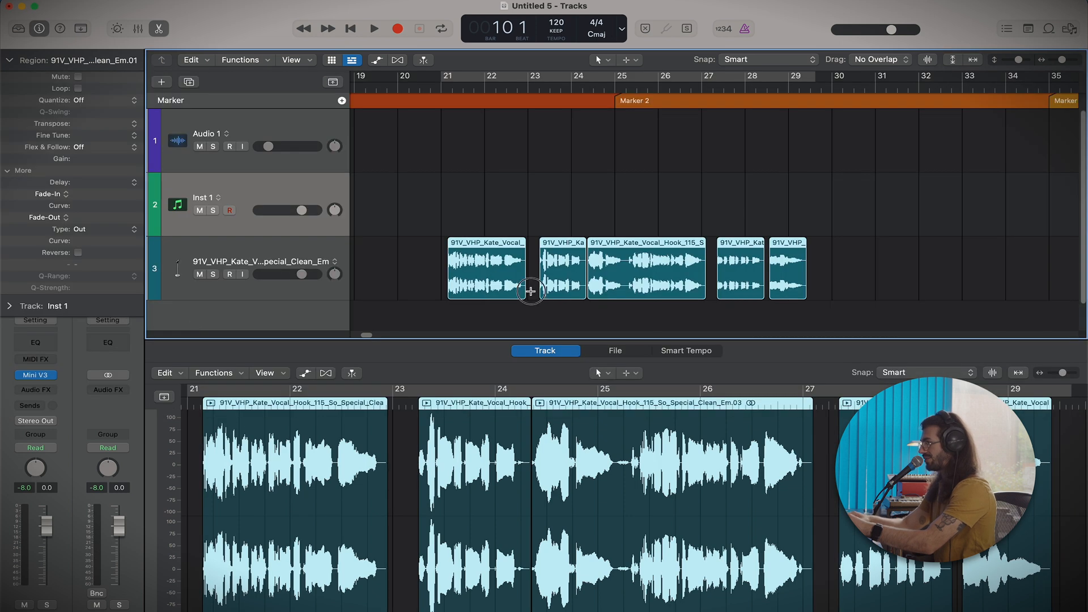
Shorten the end of the second vocal region to leave a small gap before the third region, and deselect it
left_click(530, 291)
left_click_drag(584, 292, 581, 292)
key("super+Right")
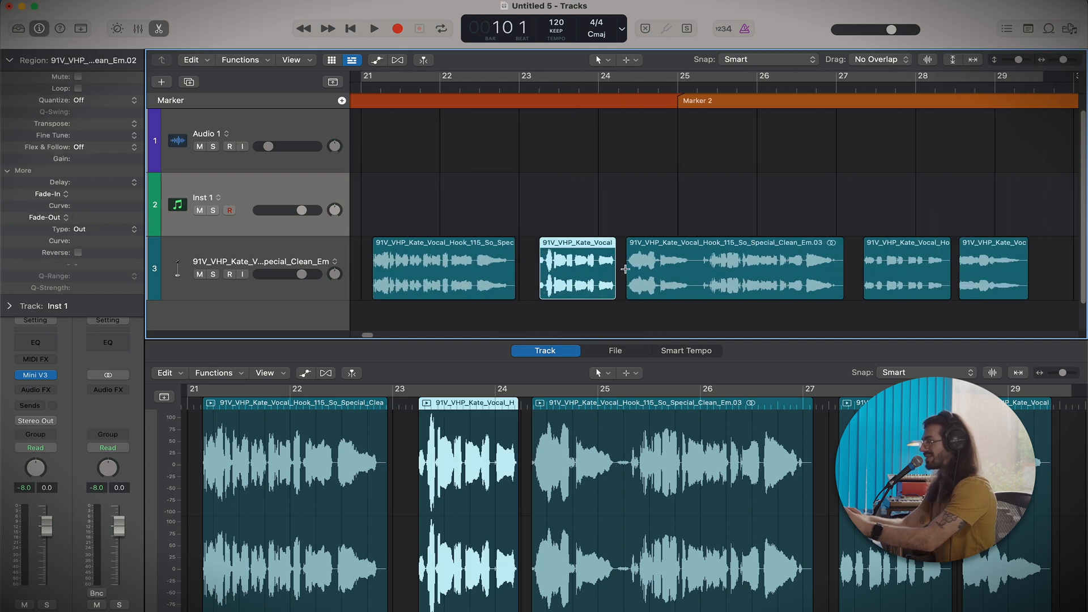
left_click(622, 258)
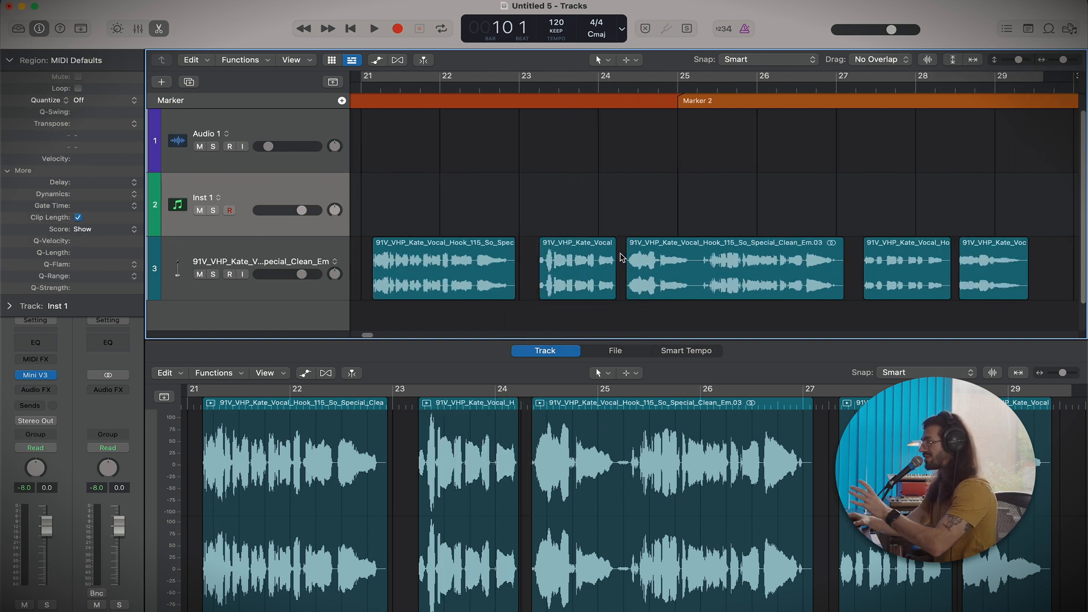
scroll(382, 272, "left", 2)
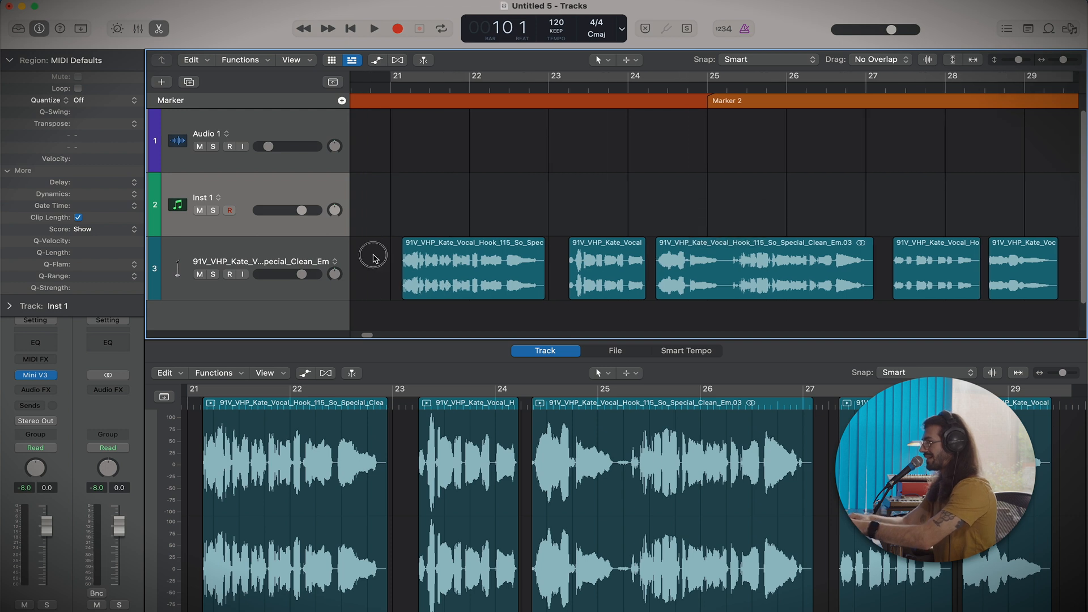
Remove the vocal track and all its regions from the project, leaving only Audio 1 and Inst 1
key("super+a")
left_click_drag(79, 198, 82, 198)
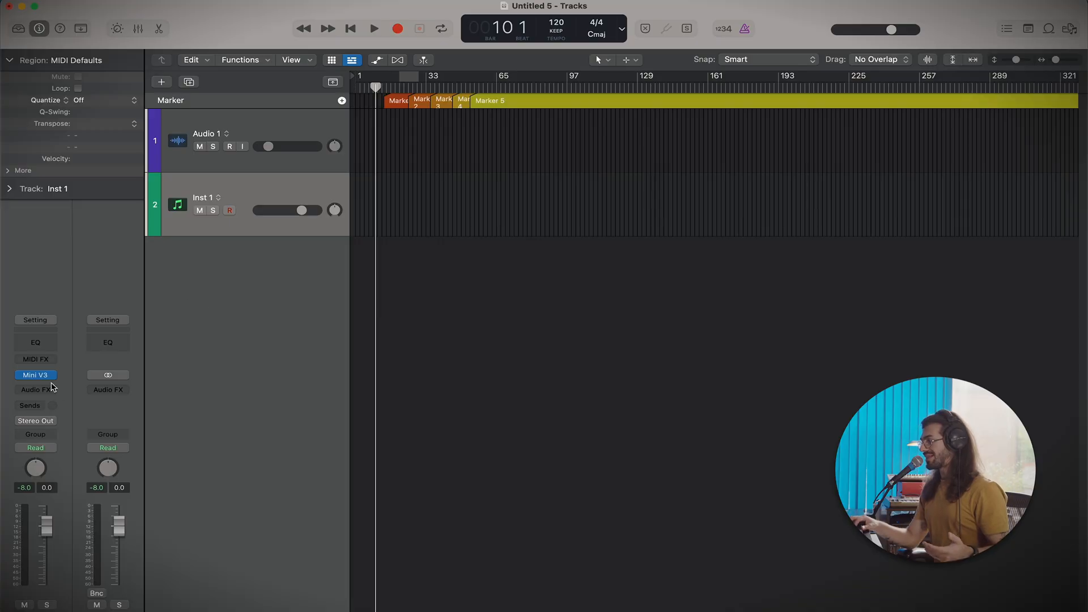
Look through the plug-in categories available for Inst 1's instrument slot, including _COOL, _FAV, _WAVES, Distortion and _zINST, without changing the instrument
left_click(53, 376)
scroll(108, 496, "down", 10)
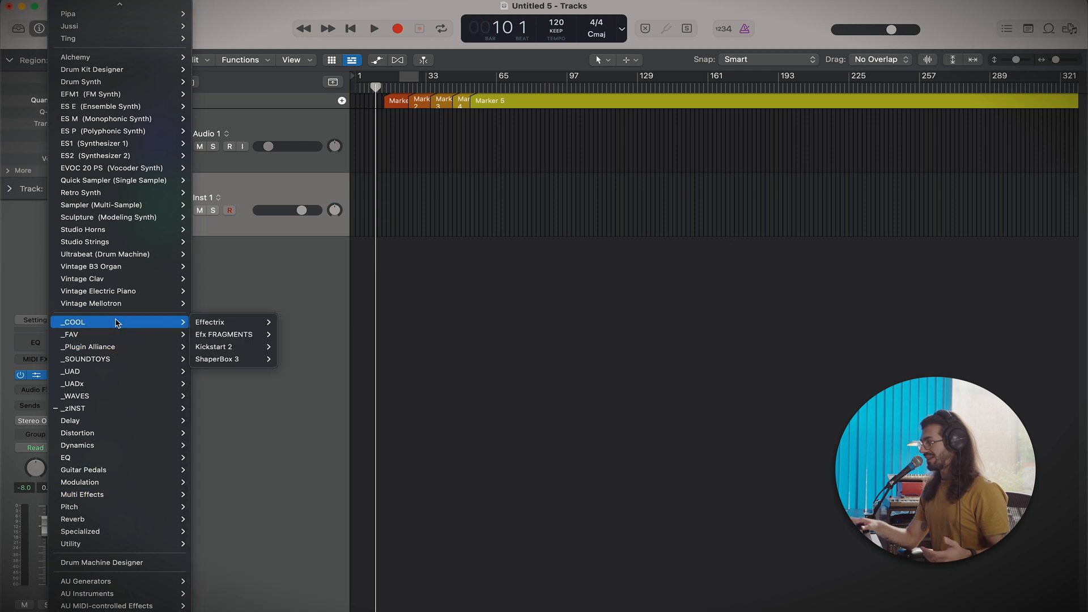
mouse_move(83, 408)
mouse_move(81, 325)
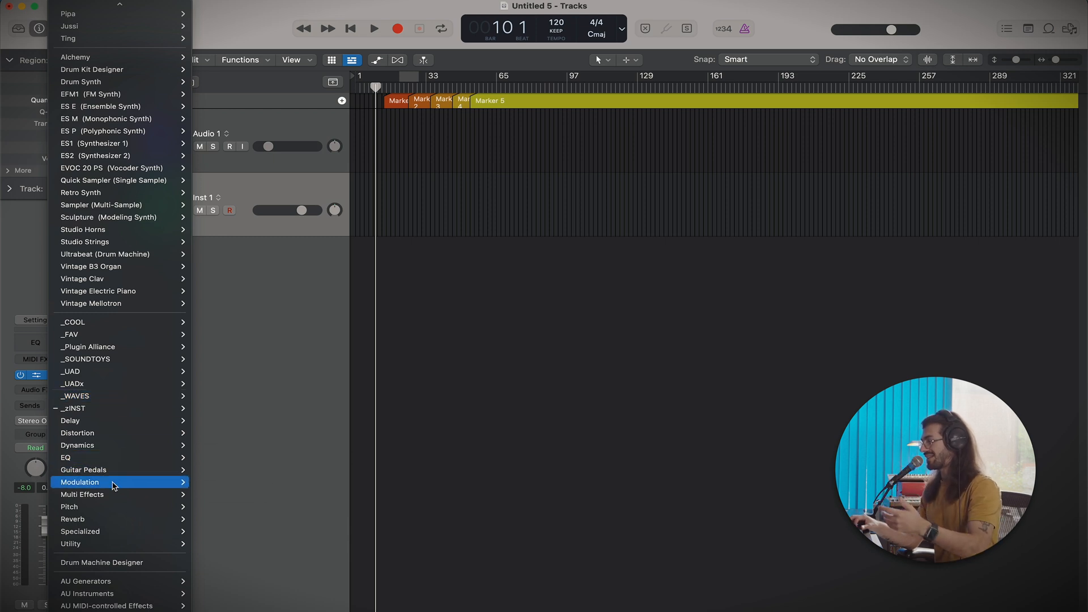
mouse_move(110, 432)
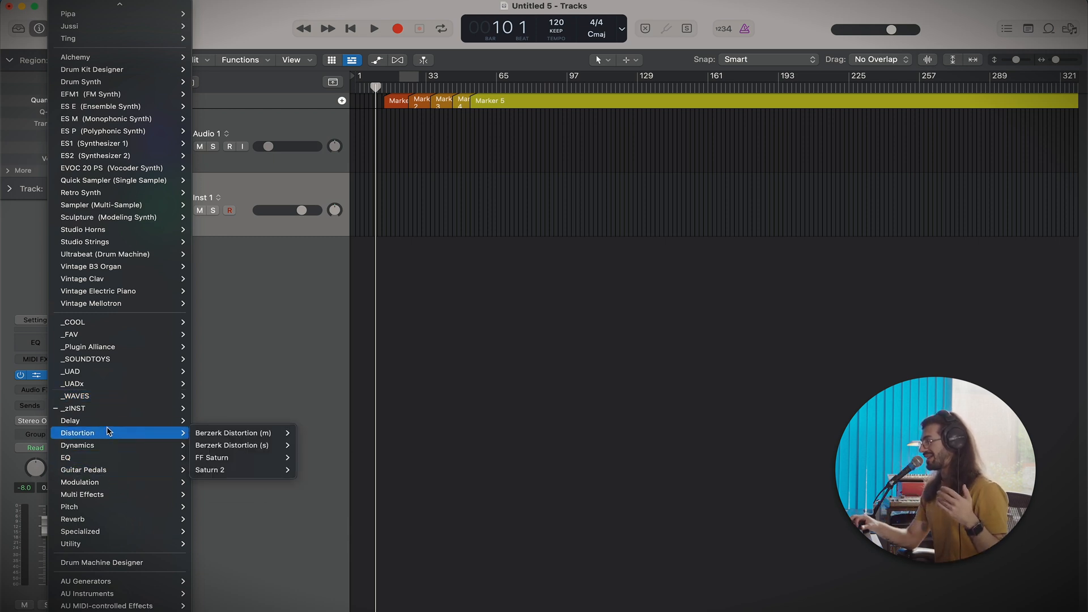
mouse_move(104, 385)
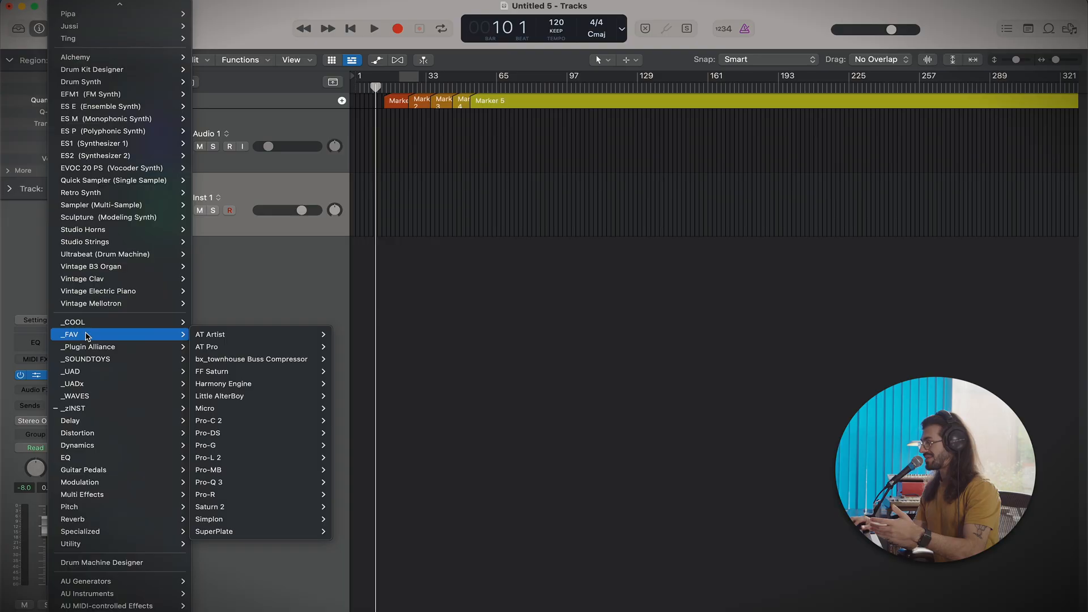
mouse_move(93, 326)
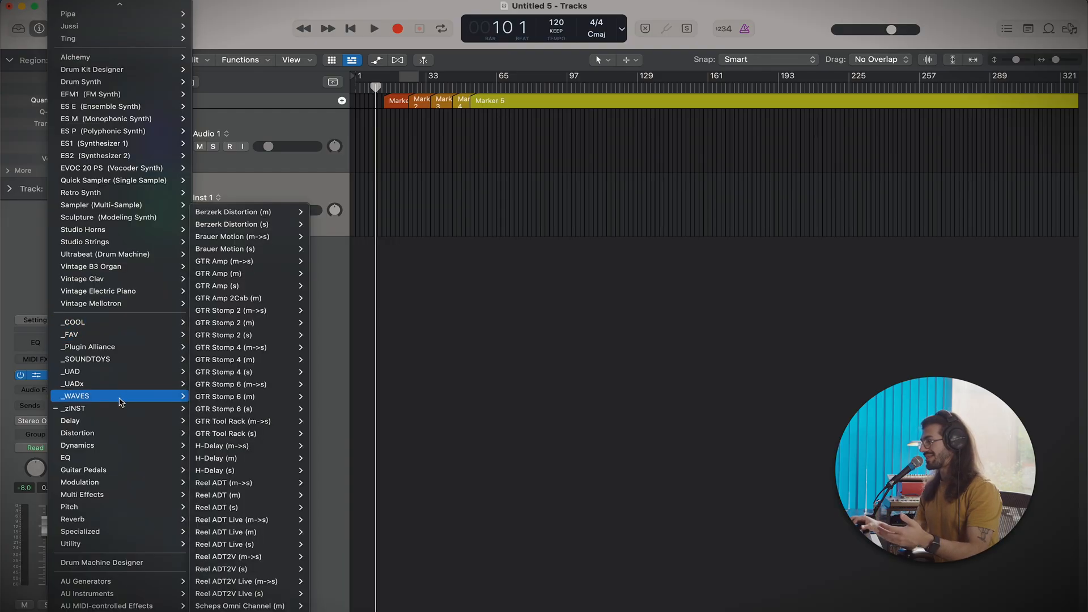
mouse_move(170, 408)
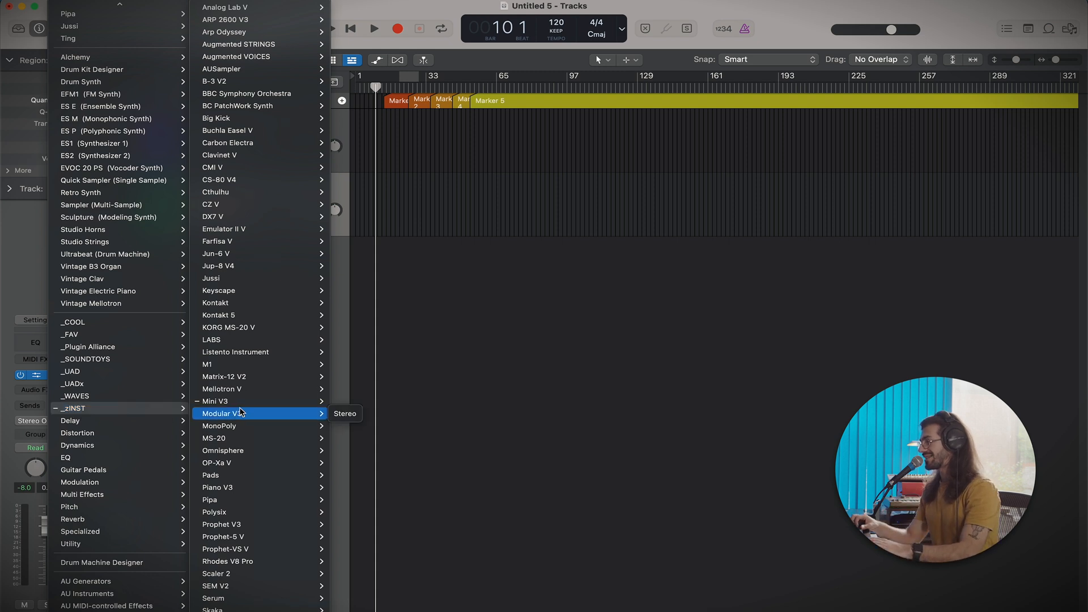
scroll(241, 411, "down", 5)
left_click(241, 305)
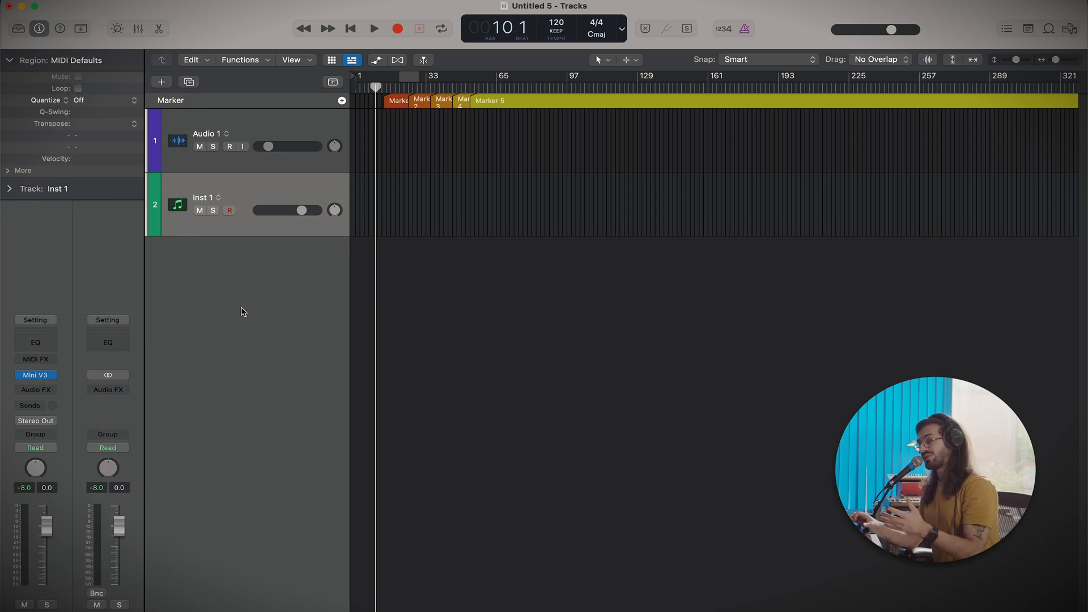
Open the Plug-in Manager
left_click(49, 0)
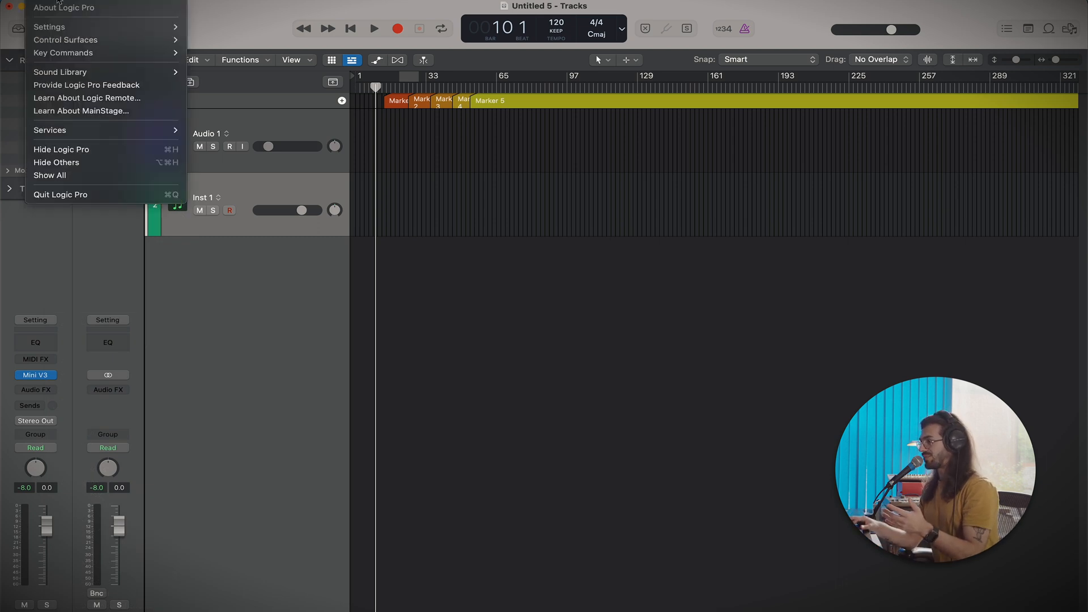
mouse_move(102, 33)
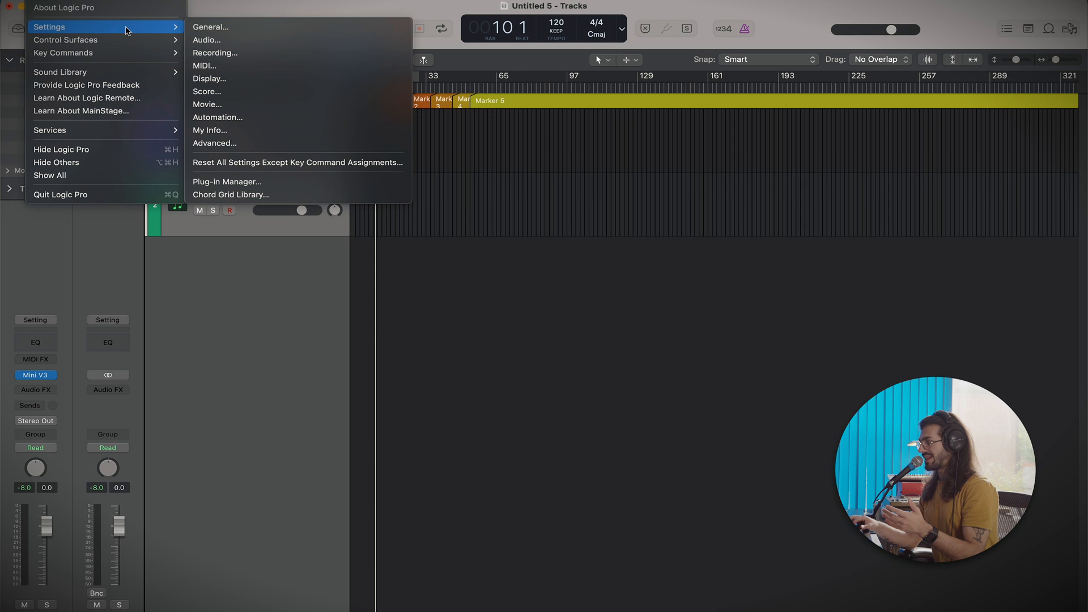
left_click(232, 182)
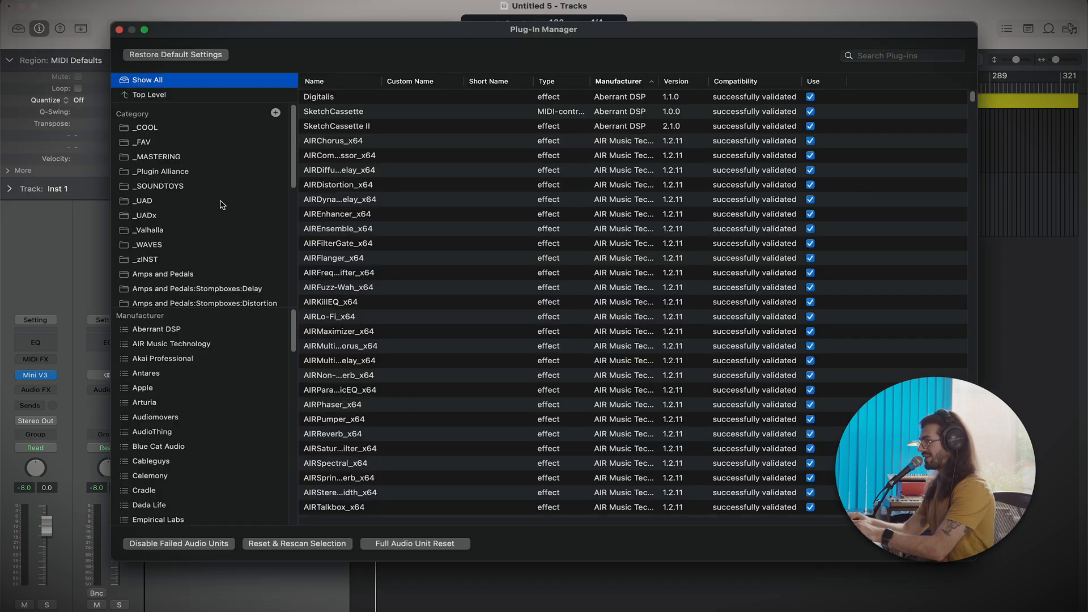
Create a new plug-in category named MORE COOL STUFF
left_click(276, 113)
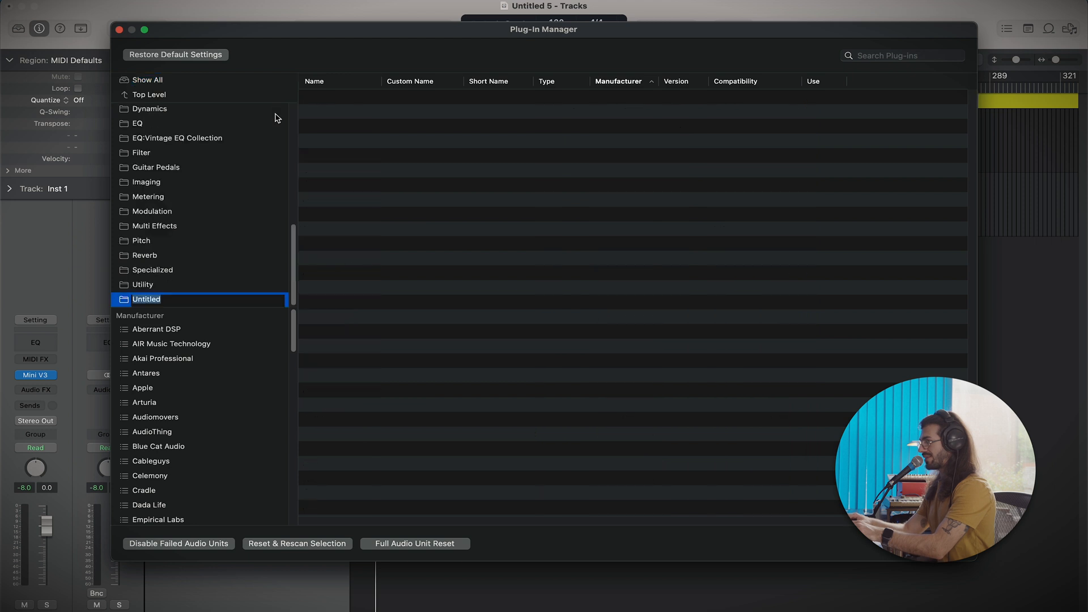
type("MO")
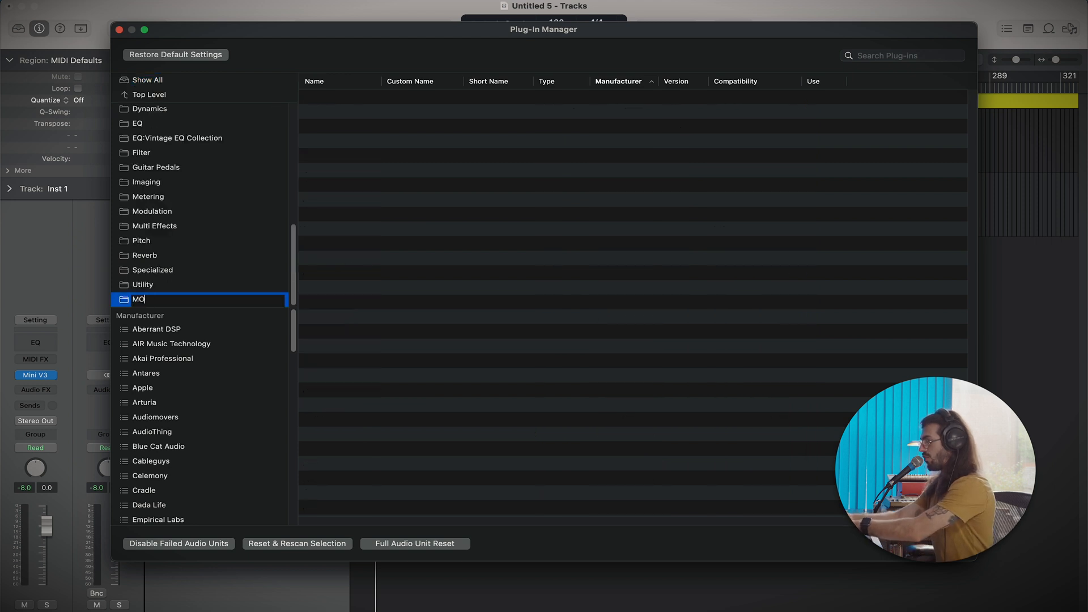
type("RE COOL STUFF")
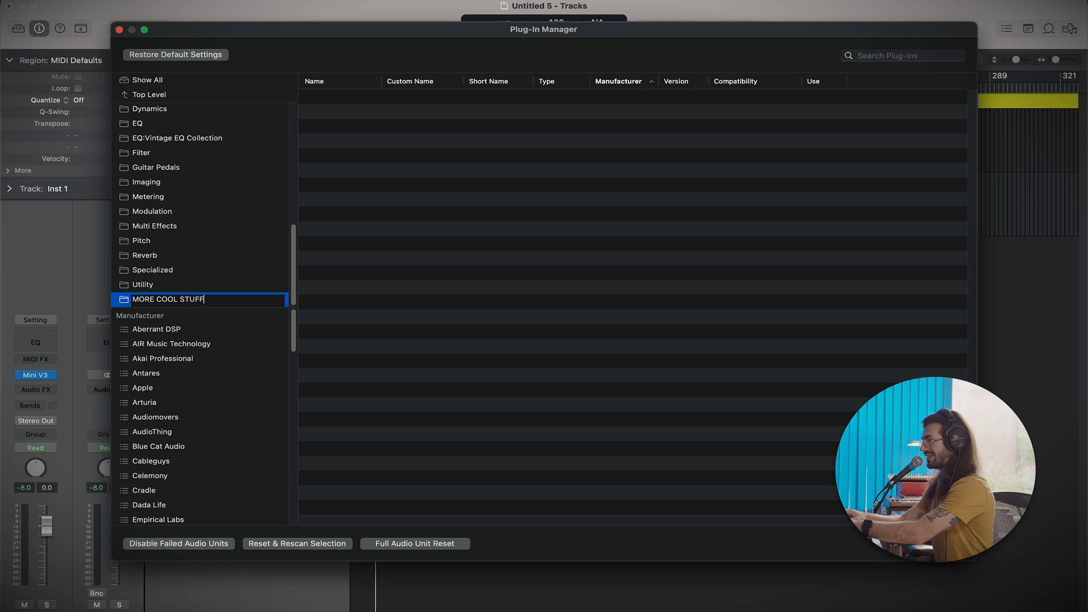
key("Return")
Add the Aberrant DSP plug-in SketchCassette II to the MORE COOL STUFF category, and delete that category
left_click(181, 330)
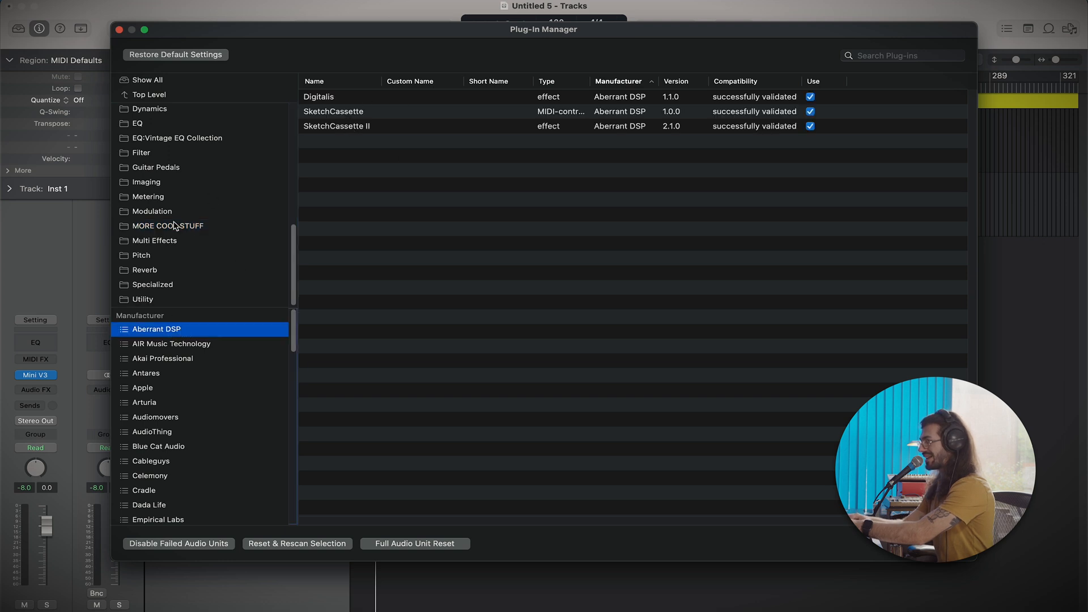
mouse_move(328, 129)
left_mouse_down()
mouse_move(219, 187)
mouse_move(224, 219)
mouse_move(196, 226)
left_mouse_up()
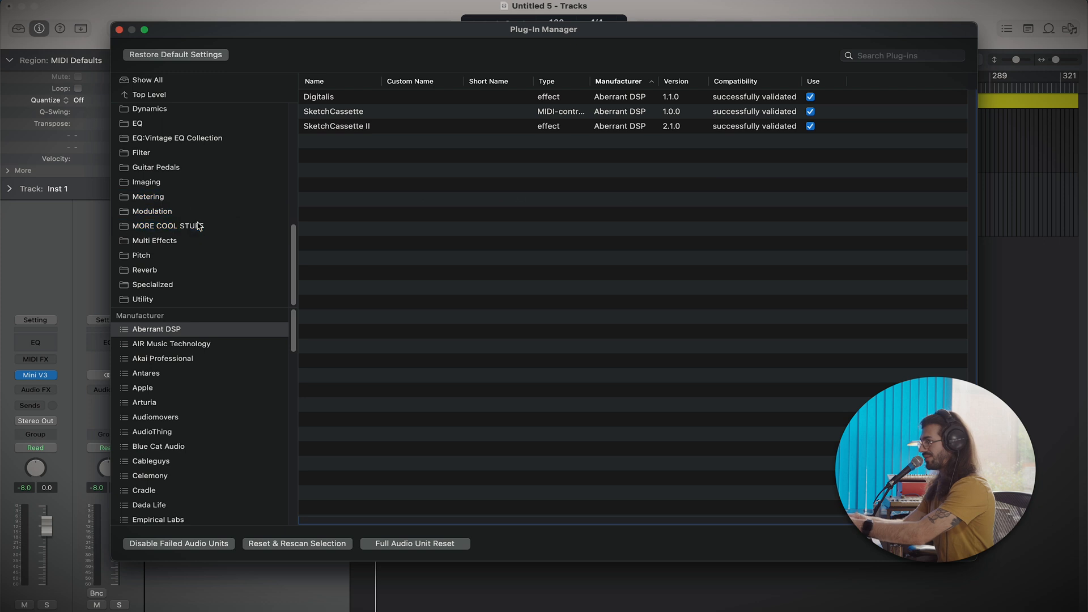
left_click(196, 226)
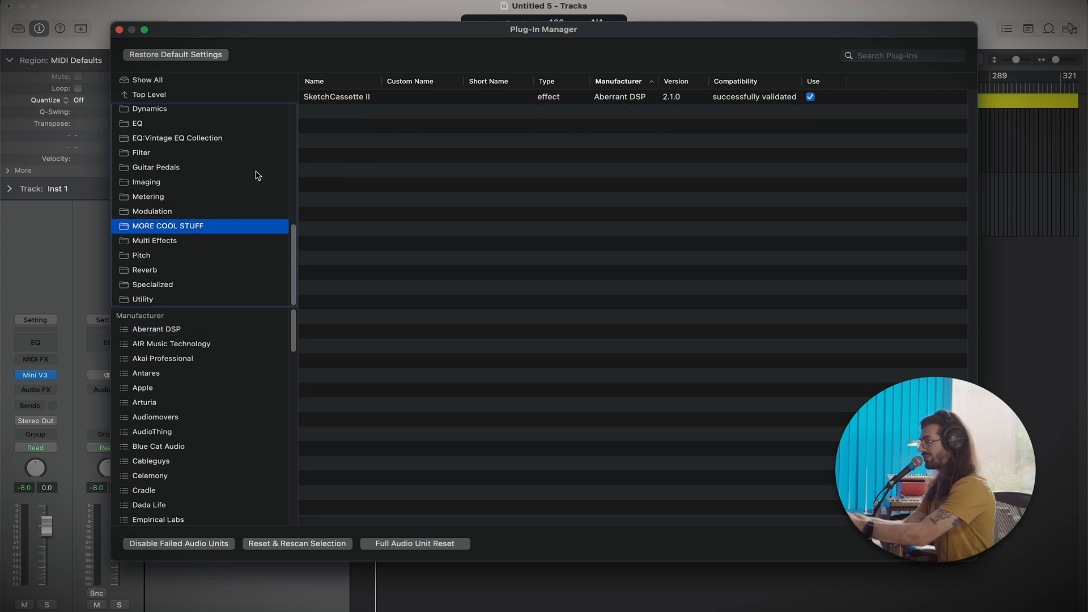
key("Delete")
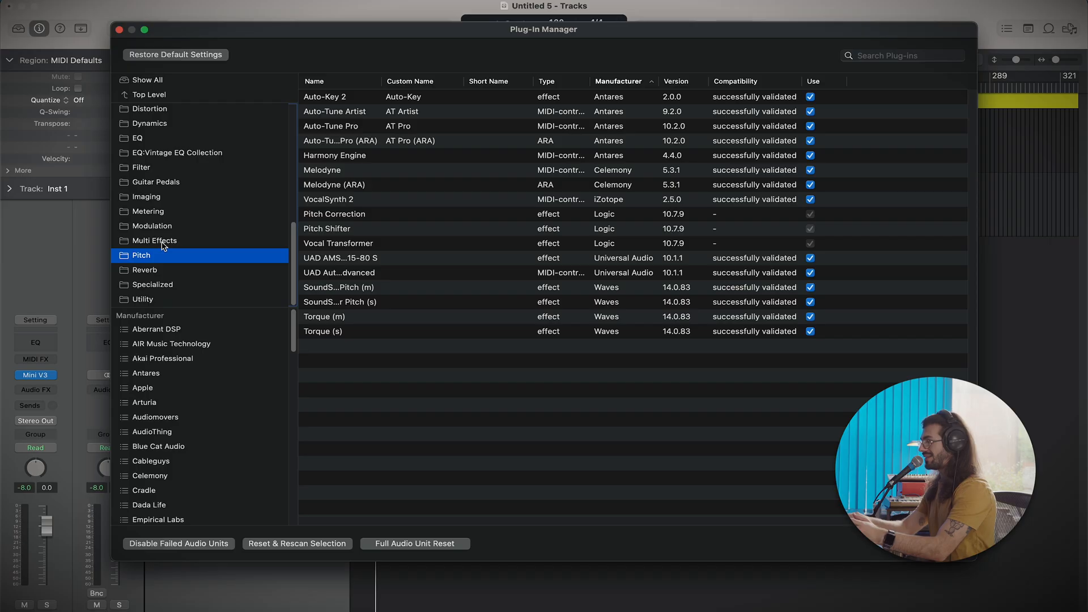
Examine the plug-ins filed under categories such as Multi Effects, Modulation, Guitar Pedals, EQ and Utility
left_click(162, 242)
left_click(164, 228)
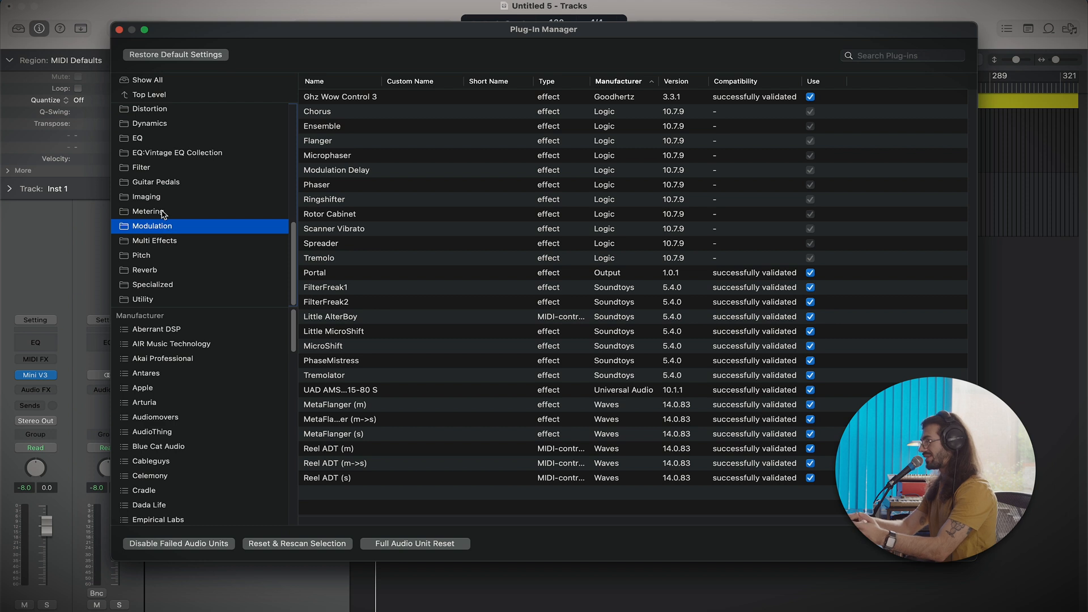
left_click(162, 184)
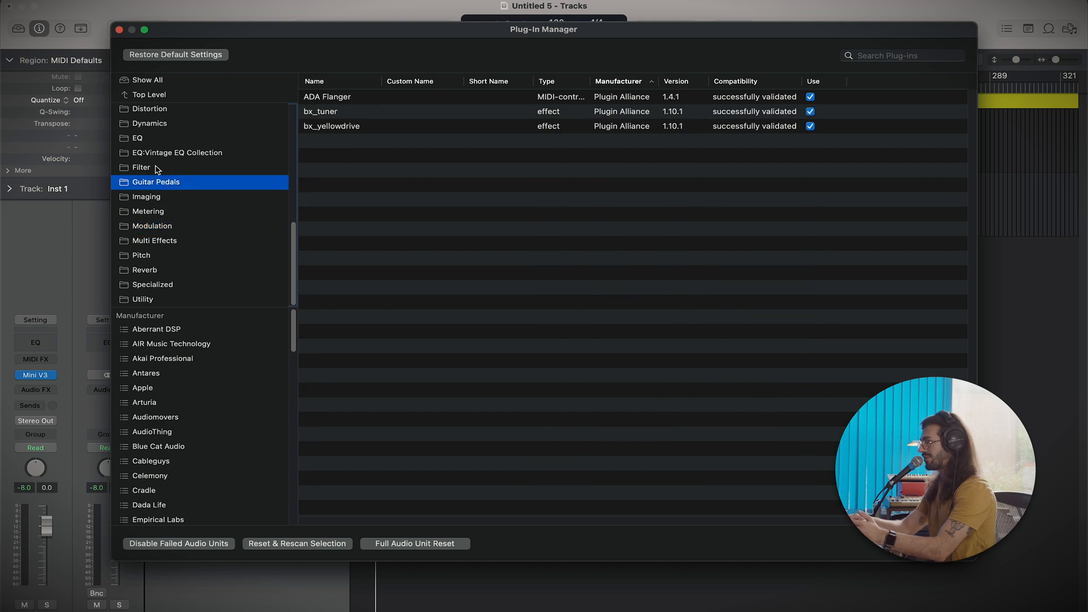
left_click(156, 157)
key("Up")
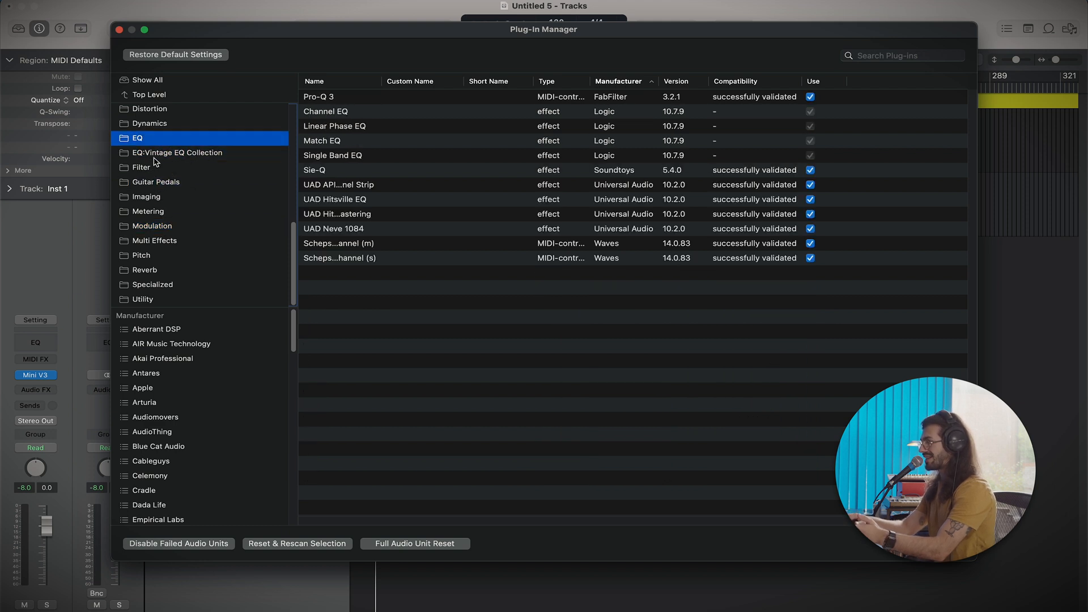
left_click(170, 300)
left_click(350, 250)
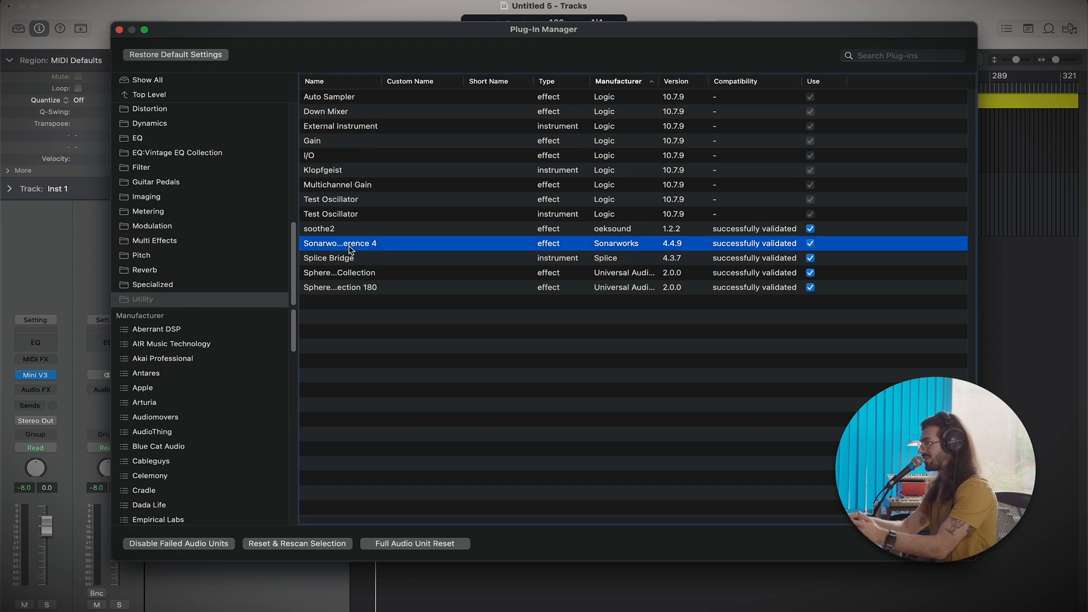
left_click(340, 230)
Show the Pitch category's plug-ins and widen the Name column to make more of the plug-in names readable
left_click(202, 255)
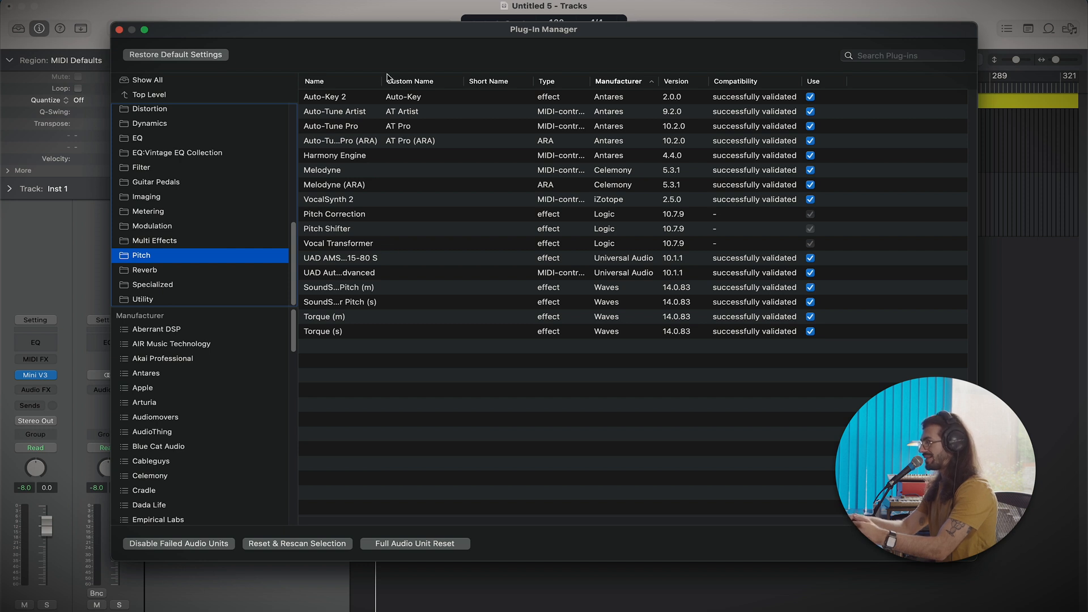
left_click_drag(381, 81, 426, 83)
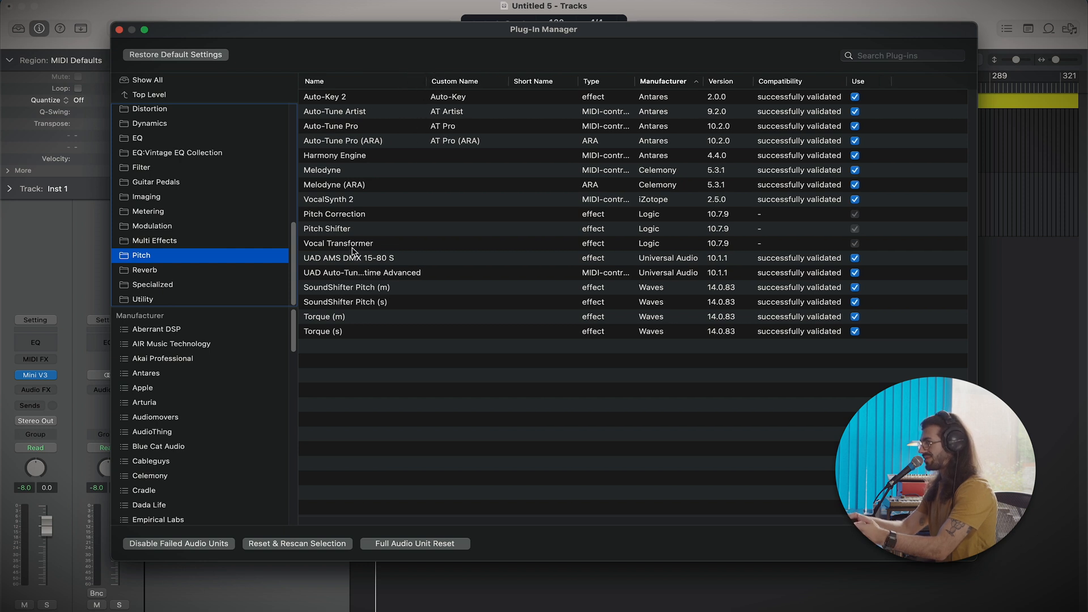